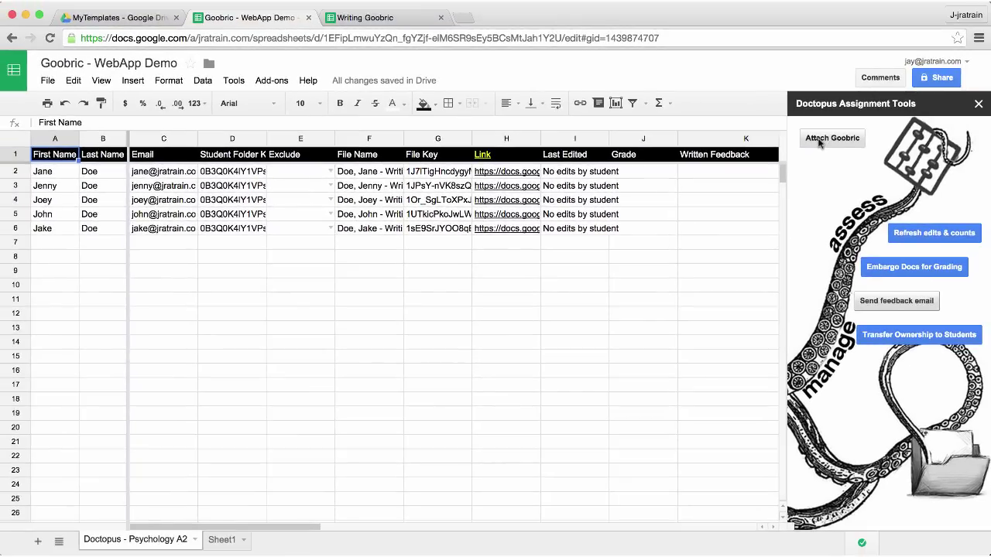
Open the Attach Goobric setup dialog from the Doctopus Assignment Tools sidebar.
click(819, 140)
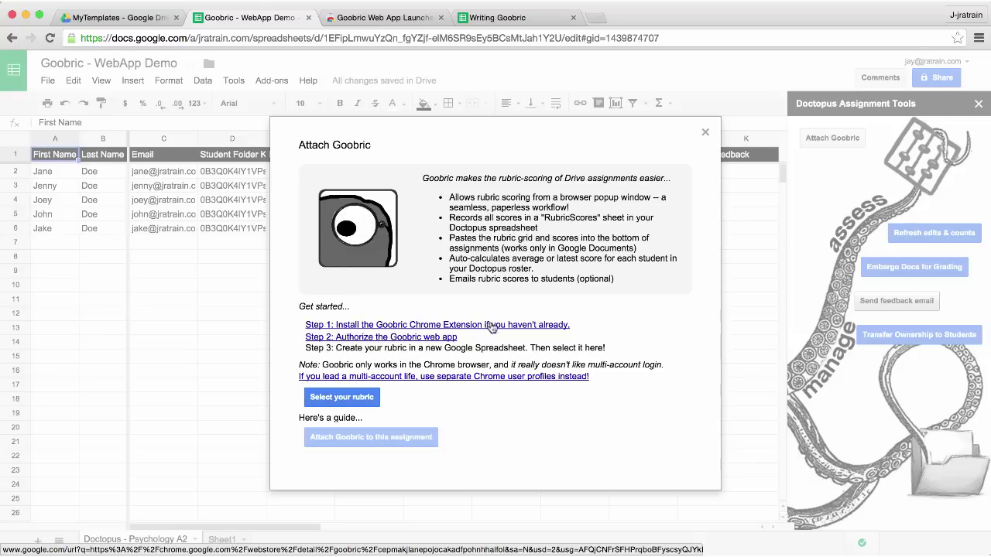
Add the free Goobric Web App Launcher extension to Chrome from its Web Store page.
click(492, 326)
click(740, 126)
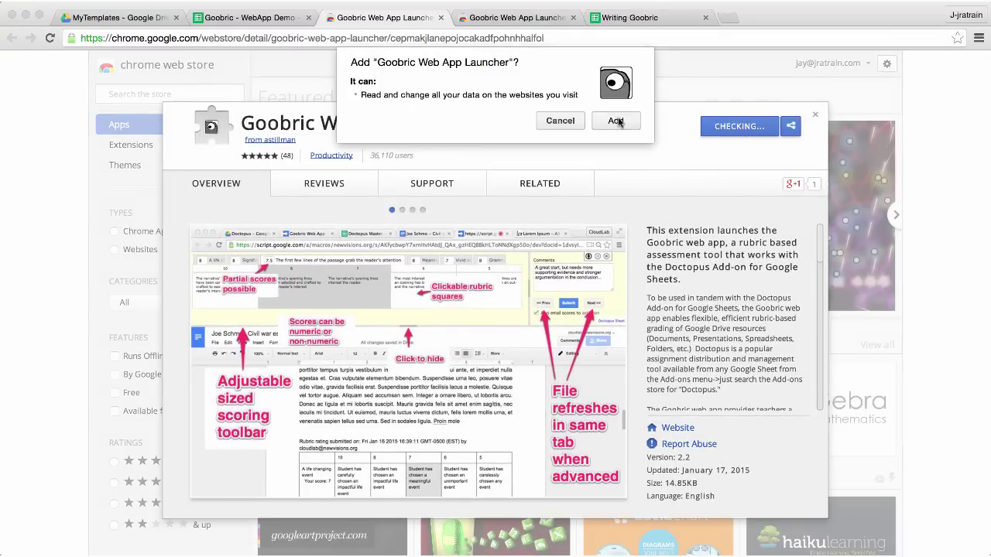
click(615, 121)
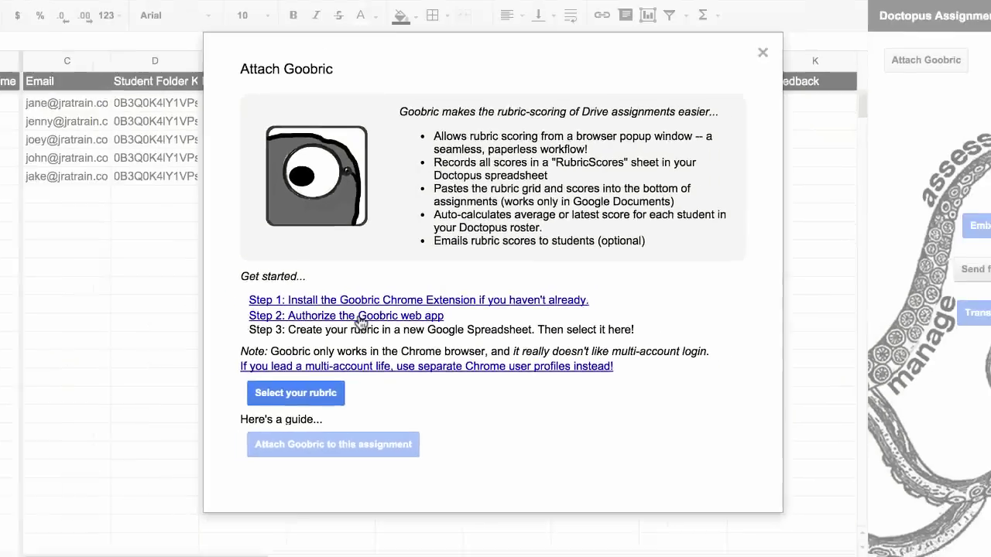
Authorize the Goobric web app, close its confirmation page, and switch to the Writing Goobric spreadsheet.
click(256, 242)
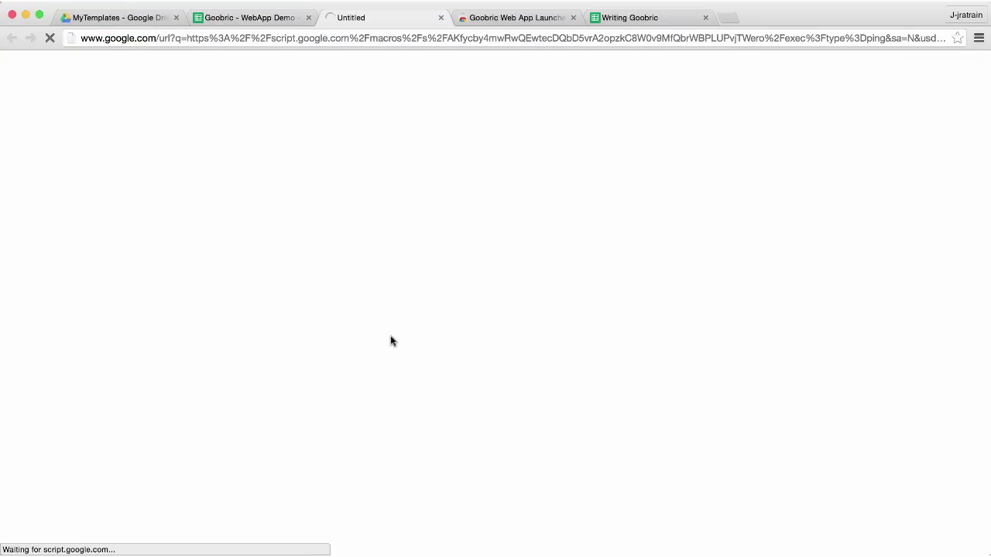
click(440, 17)
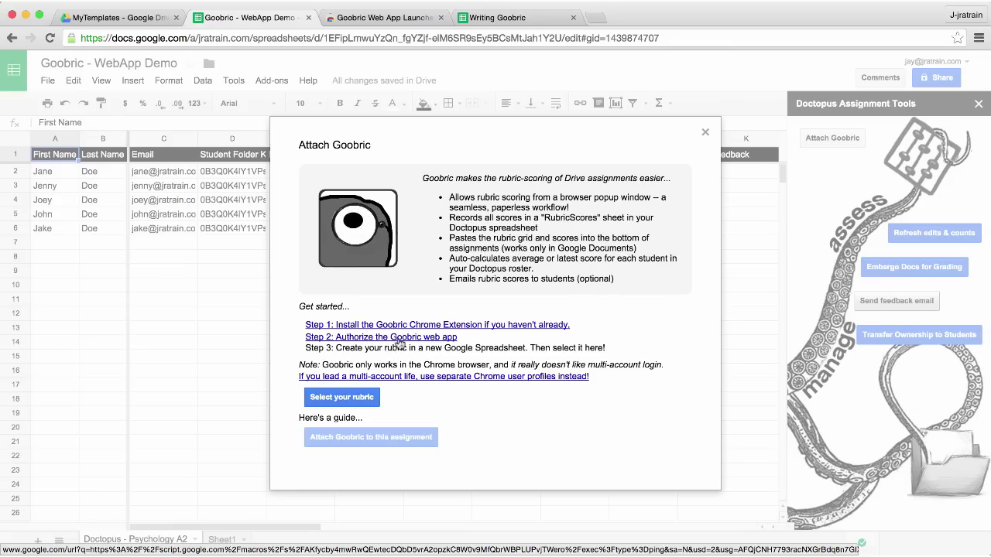
click(510, 17)
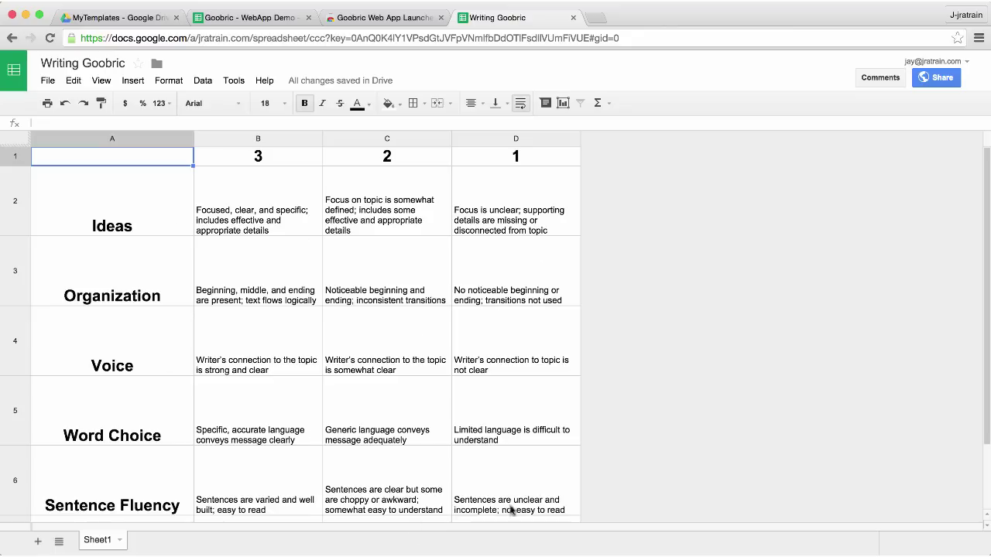
Search the file picker for 'goobric' and attach the Writing Goobric rubric to the assignment.
click(241, 21)
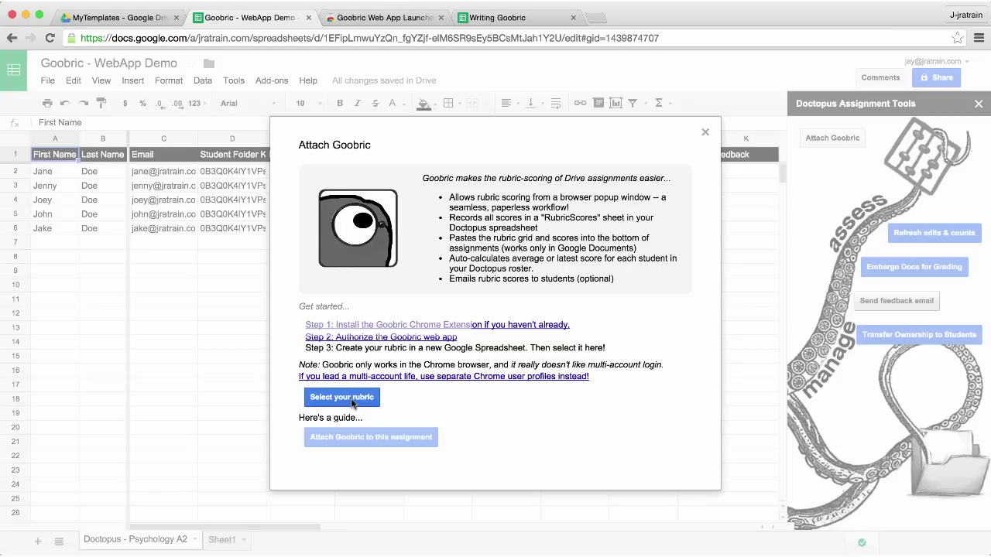
click(352, 401)
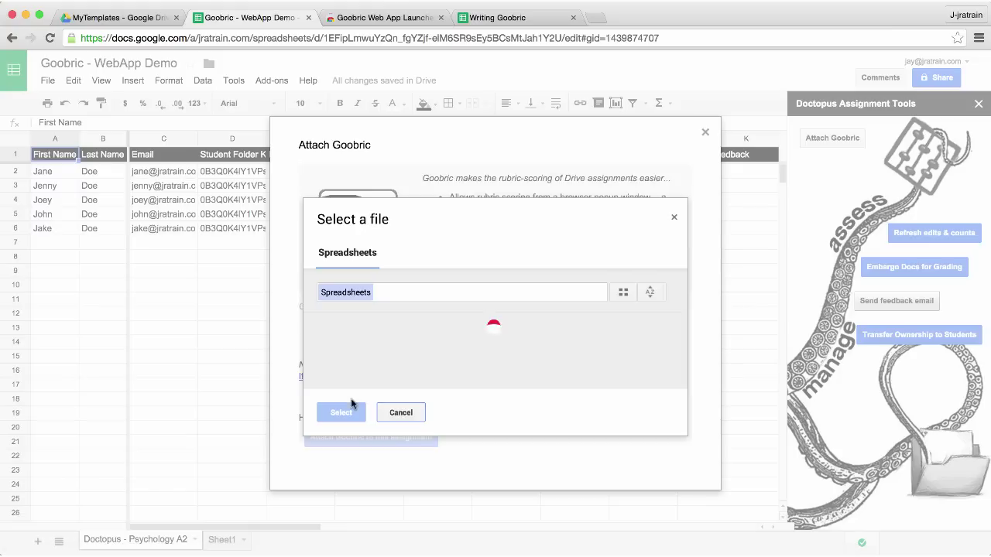
click(425, 294)
text(goobric)
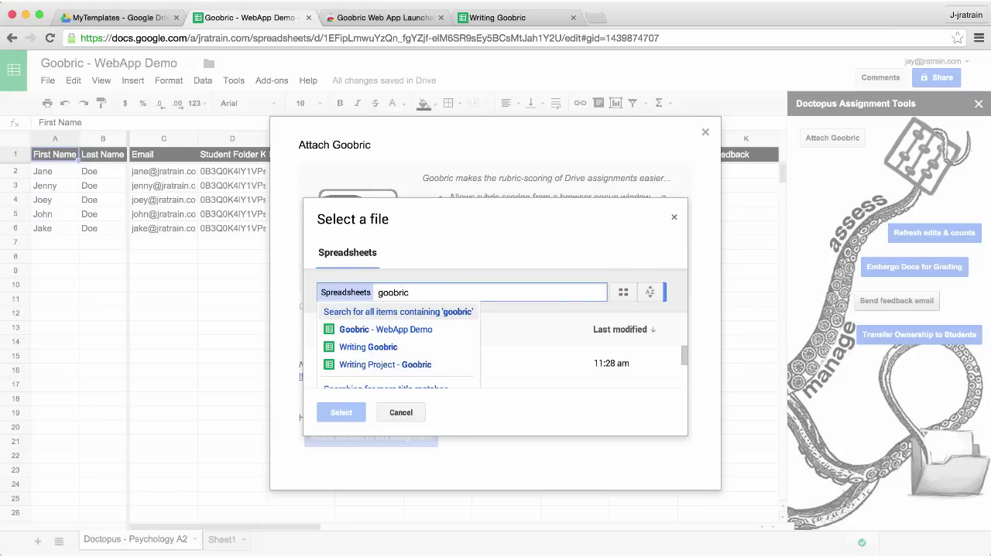
key(Escape)
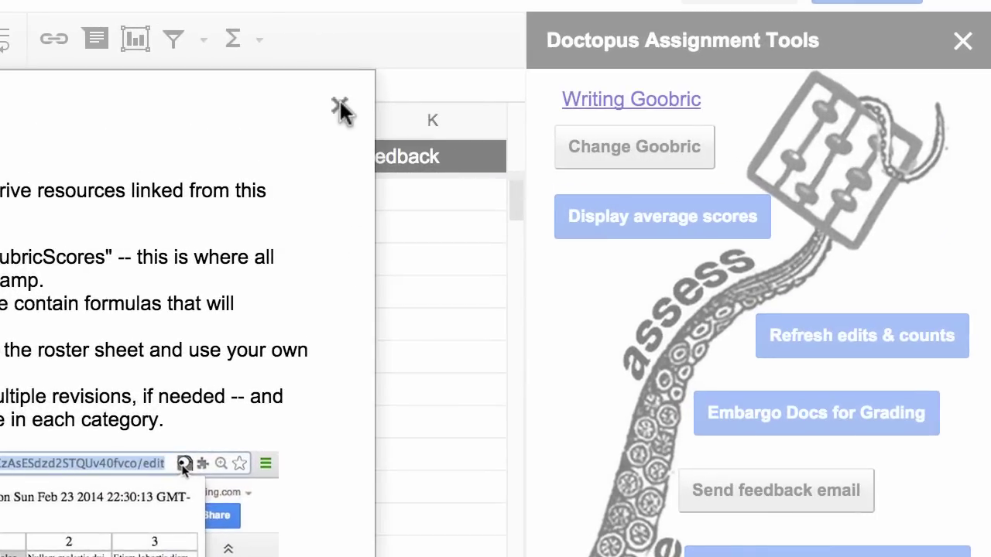
Close the Goobric setup notes and scroll right through the new rubric columns.
click(339, 101)
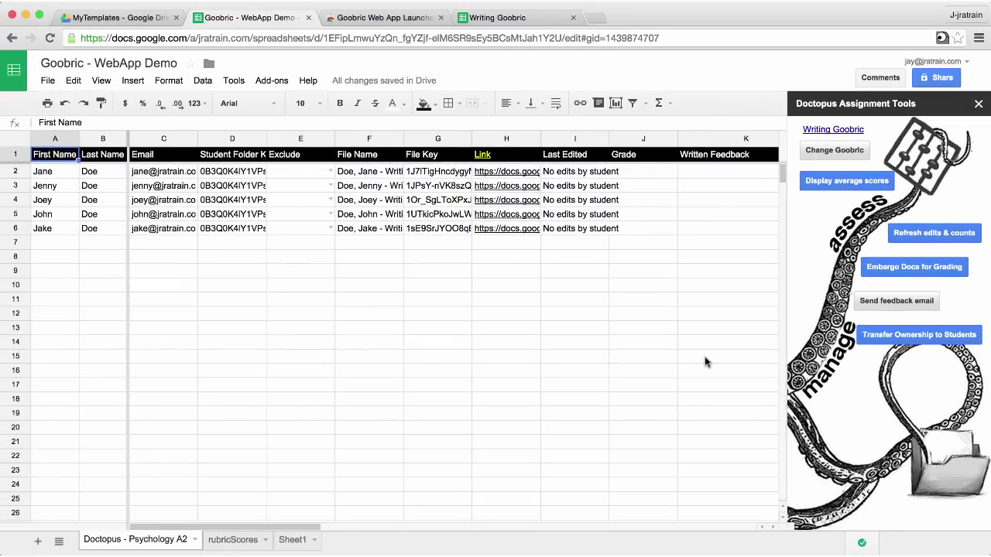
scroll(705, 361, right, 6)
scroll(705, 361, right, 2)
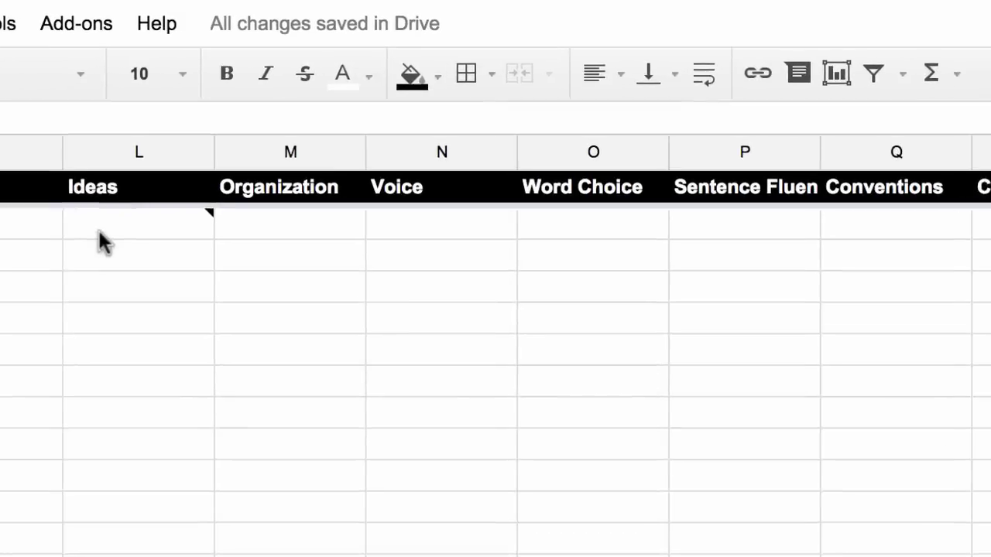
Check the Writing Goobric spreadsheet and the new rubricScores sheet, then return to the Doctopus - Psychology A2 roster.
mouse_move(100, 230)
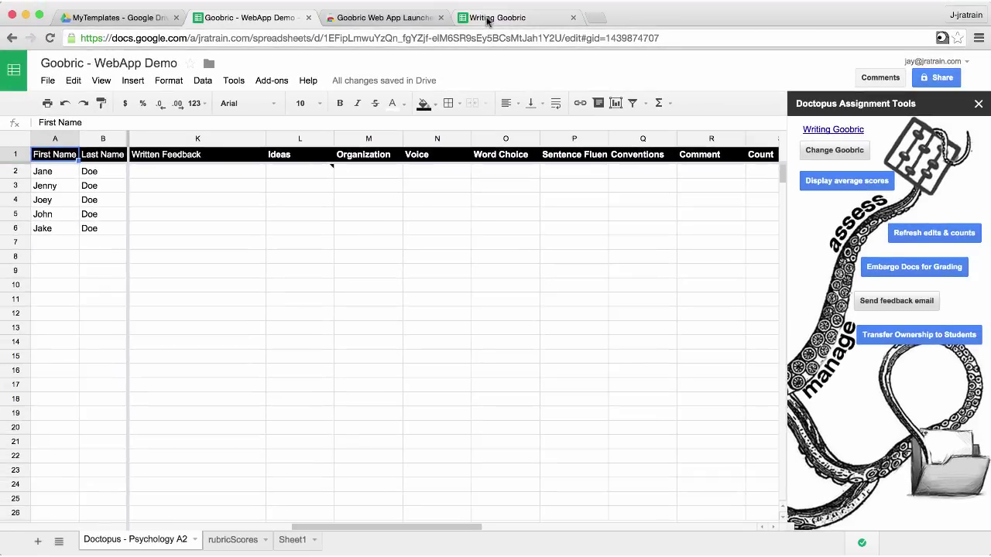
click(507, 17)
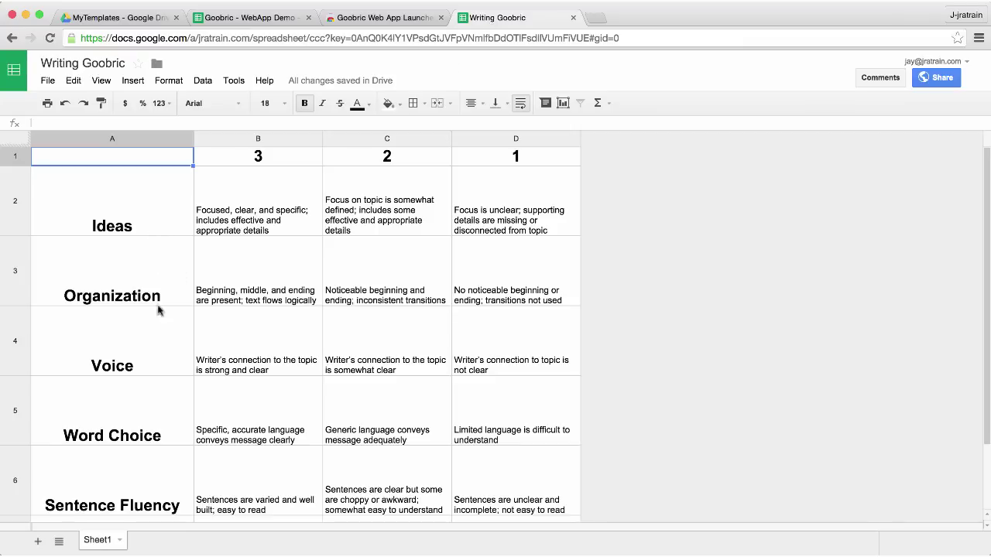
click(214, 21)
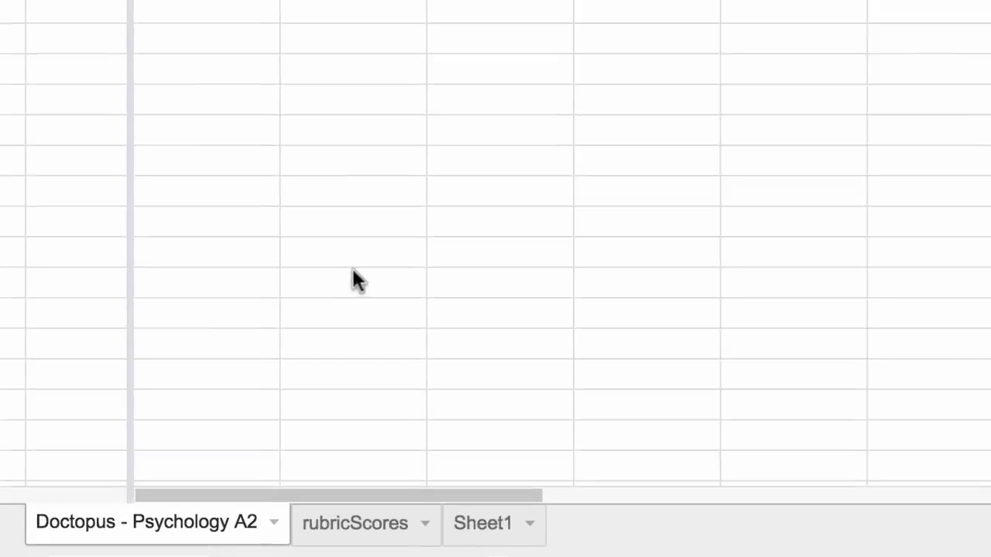
click(335, 530)
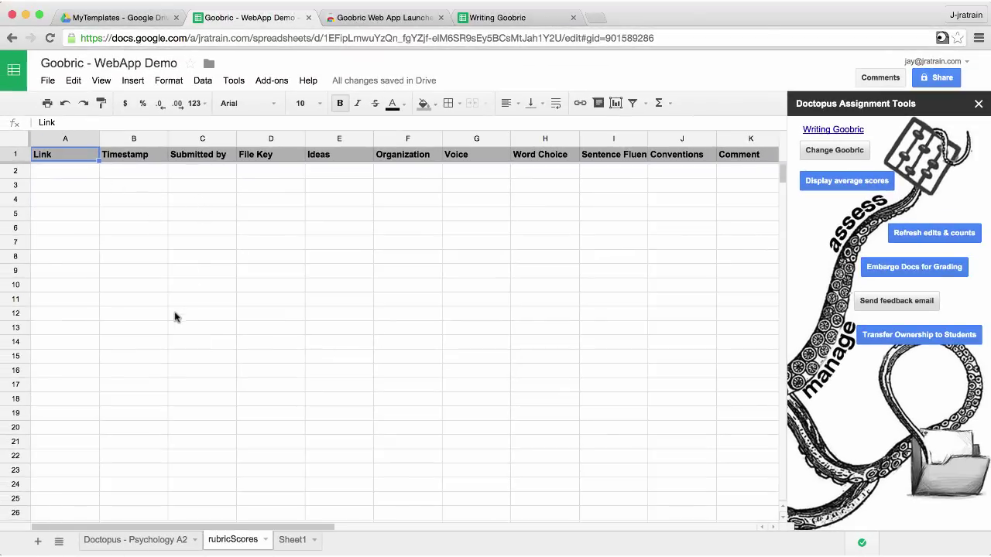
click(139, 540)
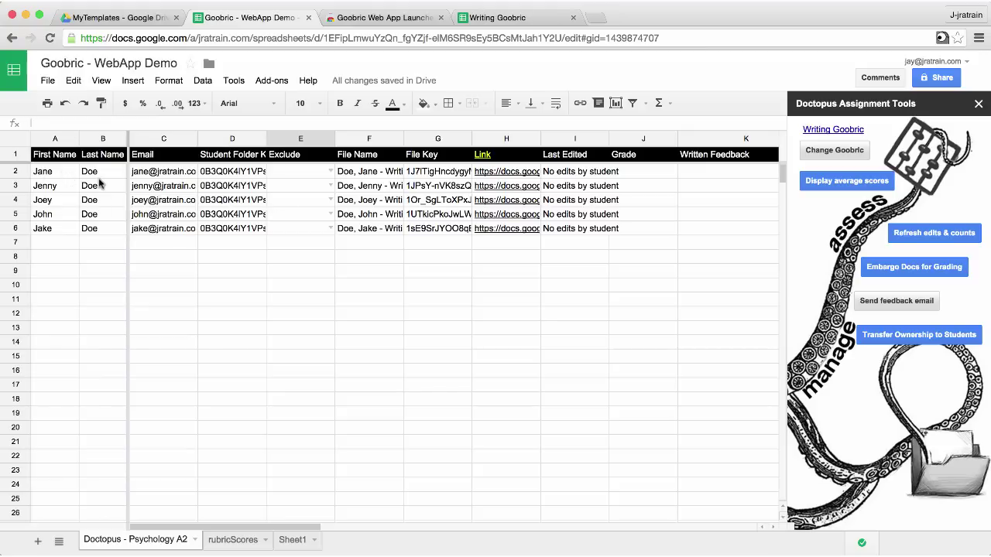
Open the first student's document from the H2 link and launch Goobric scoring on it.
click(520, 177)
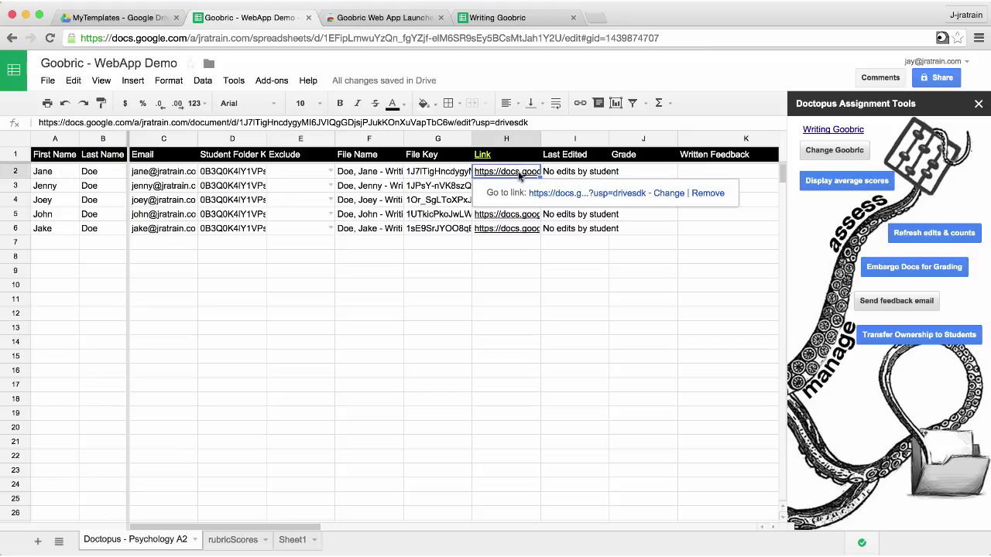
click(556, 197)
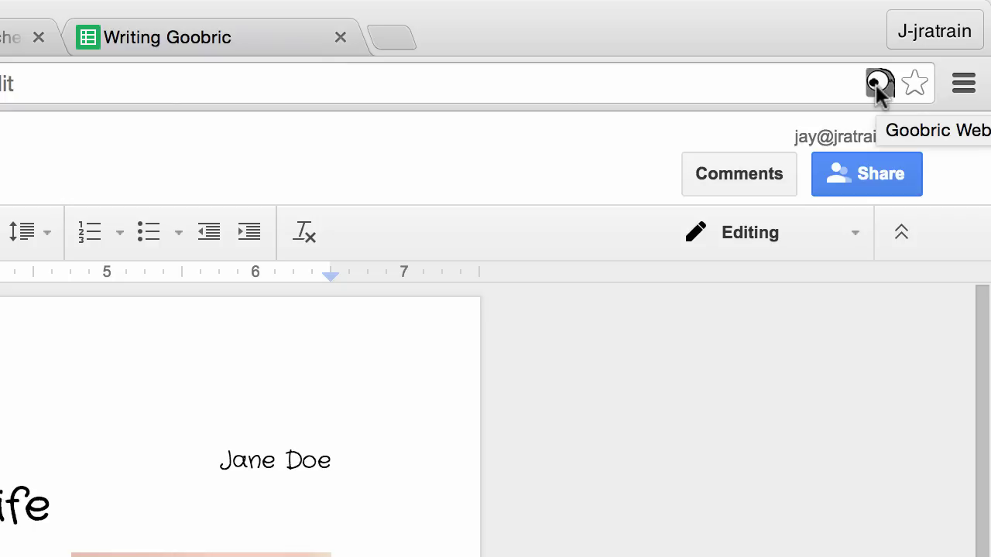
click(876, 85)
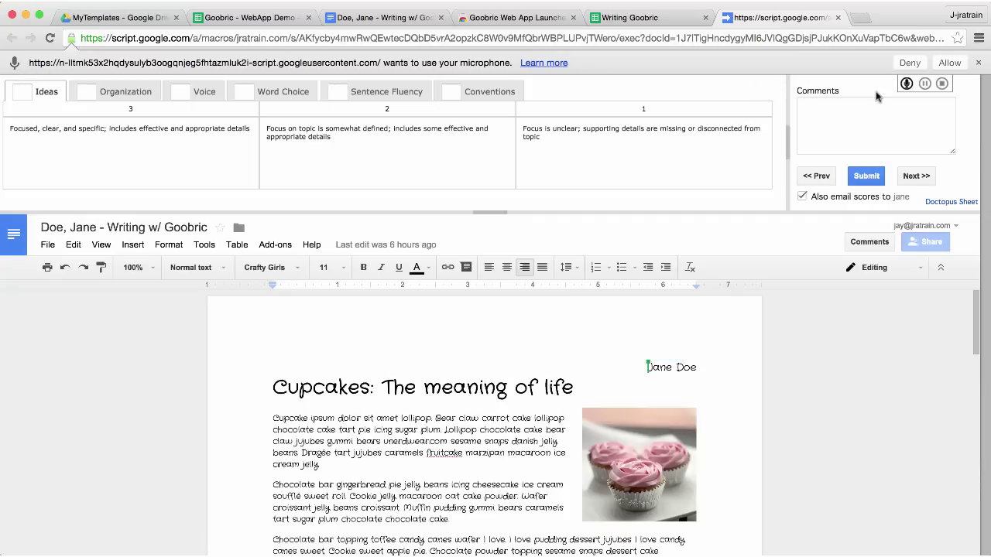
click(952, 64)
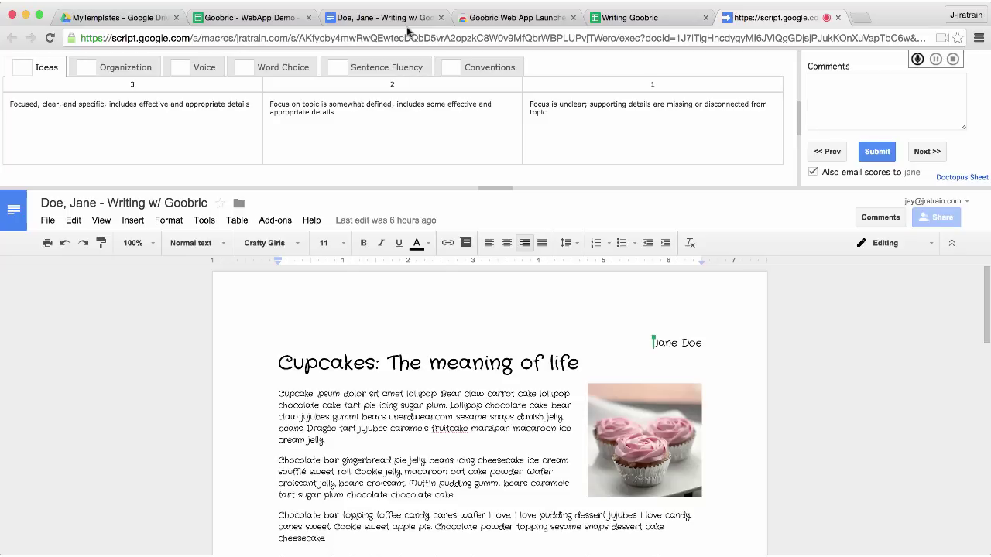
scroll(375, 478, down, 3)
scroll(375, 478, up, 3)
scroll(419, 447, down, 4)
scroll(418, 446, up, 1)
scroll(419, 447, down, 3)
scroll(419, 447, up, 6)
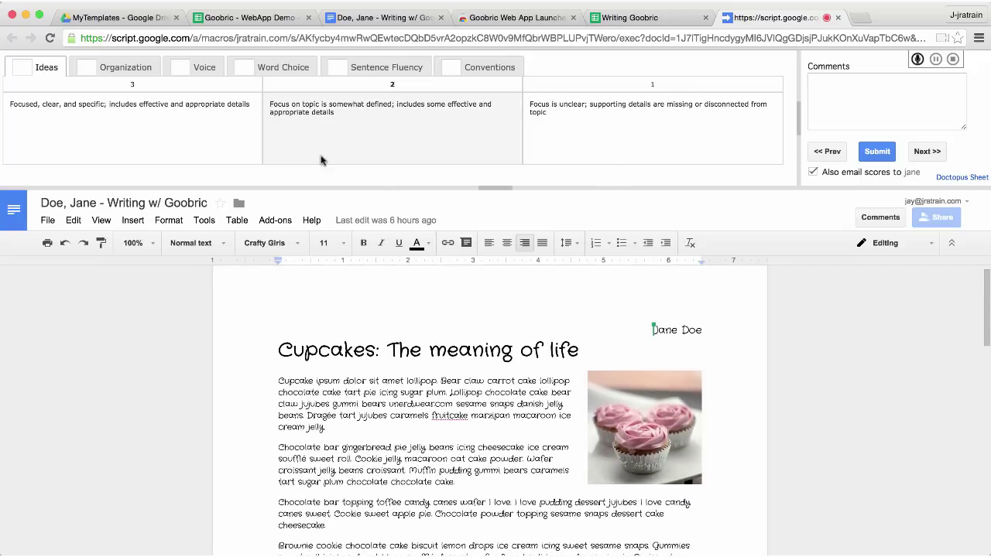
Score Ideas 2, Organization 3 and Voice 1 by choosing their rubric level cells.
click(336, 129)
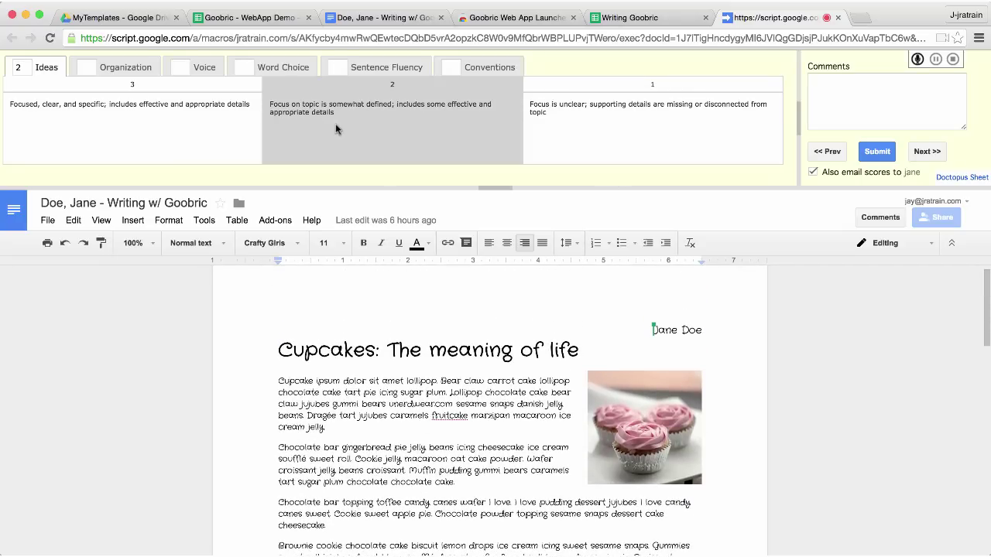
click(126, 69)
click(187, 128)
click(200, 67)
click(565, 144)
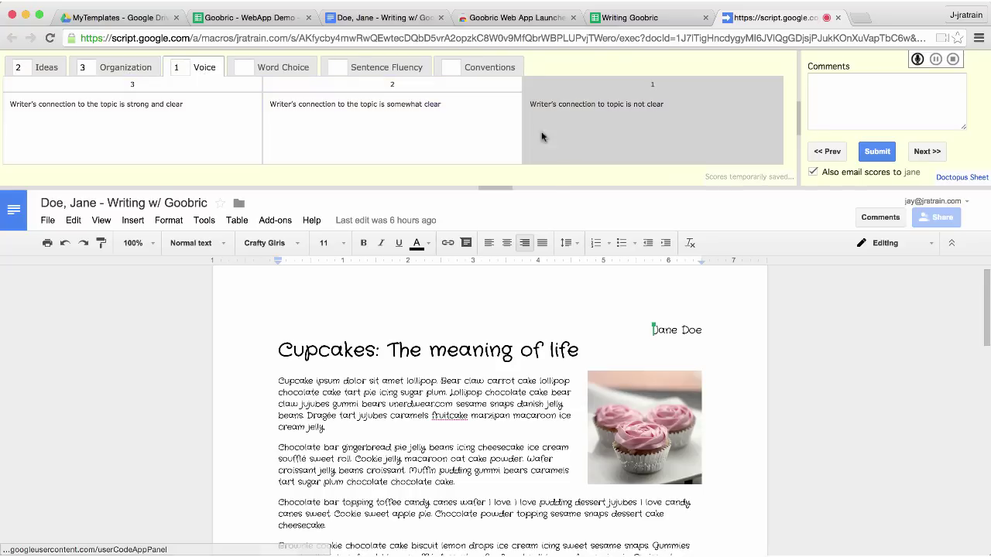
Score Word Choice 3, Sentence Fluency 2 and Conventions 3 by choosing their rubric level cells.
click(287, 64)
click(185, 135)
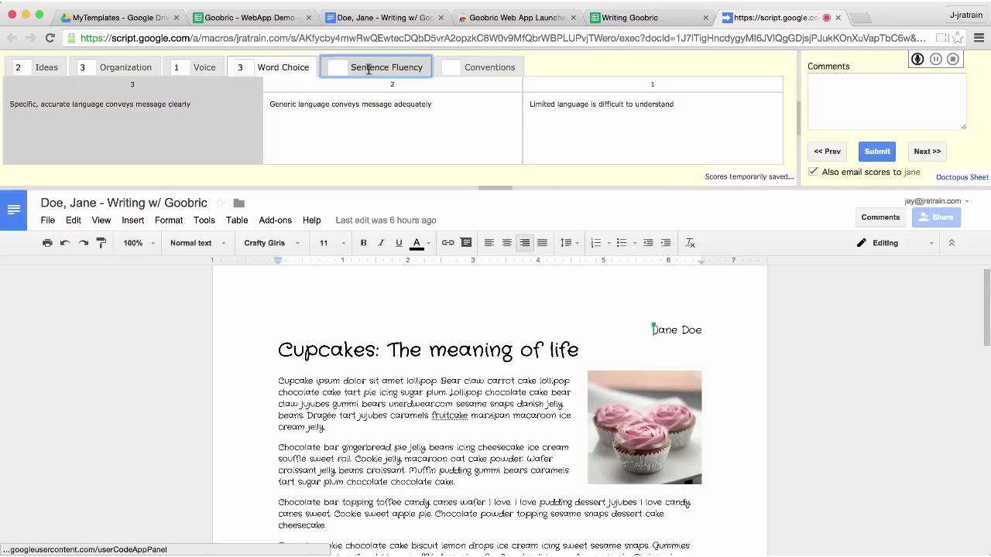
click(368, 70)
click(345, 129)
click(461, 69)
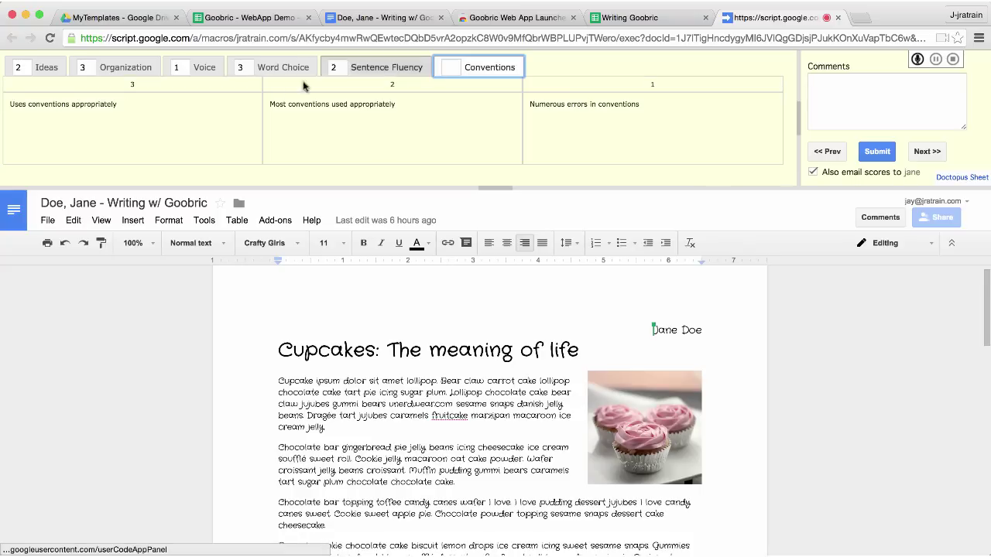
click(204, 138)
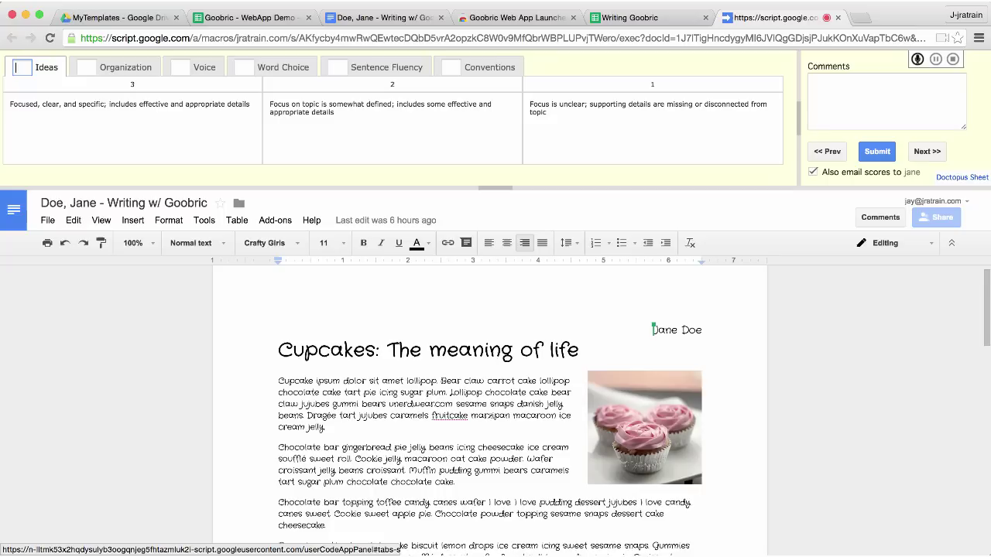
Enter scores 2, 3, 2, 1, 3 and 2.5 into the Ideas-through-Conventions score boxes.
text(2)
key(Tab)
text(3)
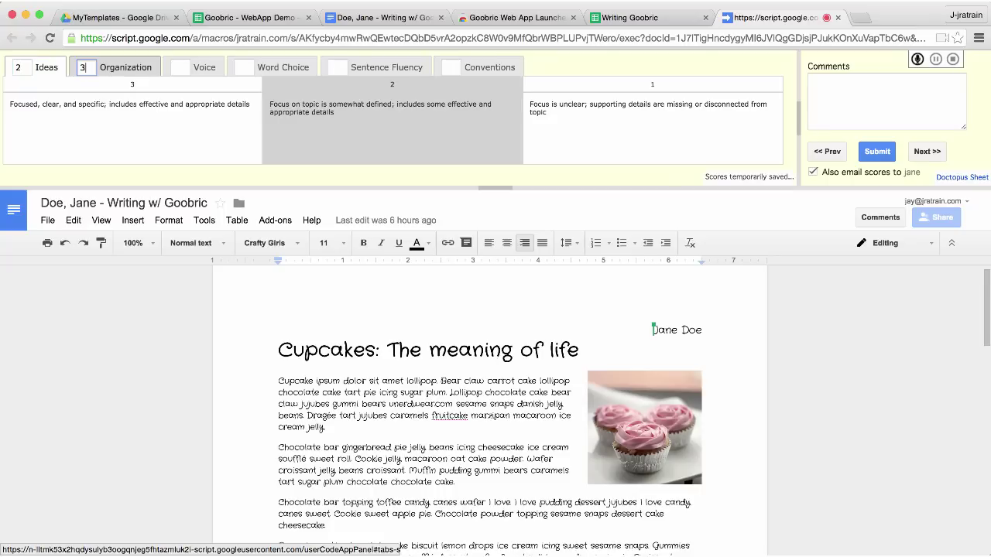
key(Tab)
text(2)
key(Tab)
text(1)
key(Tab)
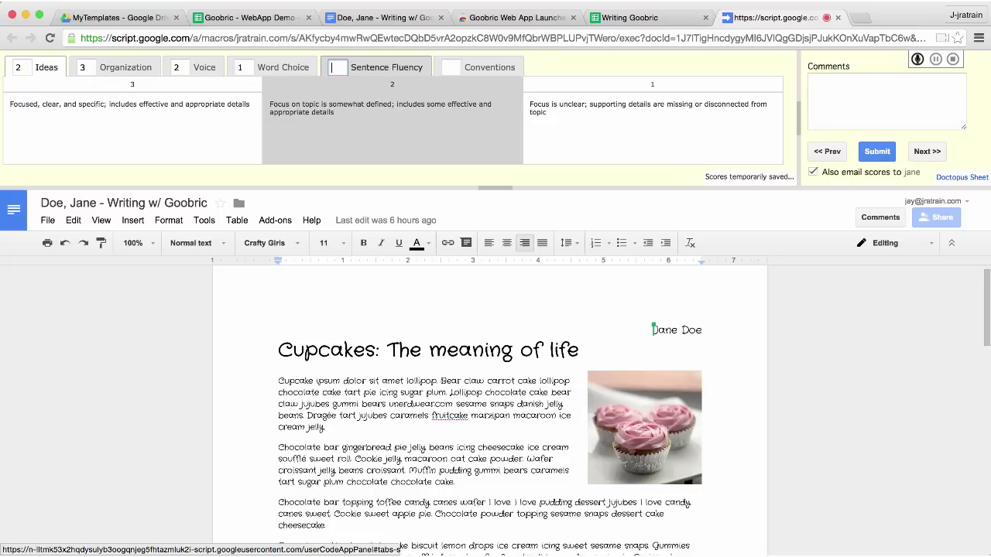
text(4)
key(BackSpace)
text(3)
key(Tab)
text(2.)
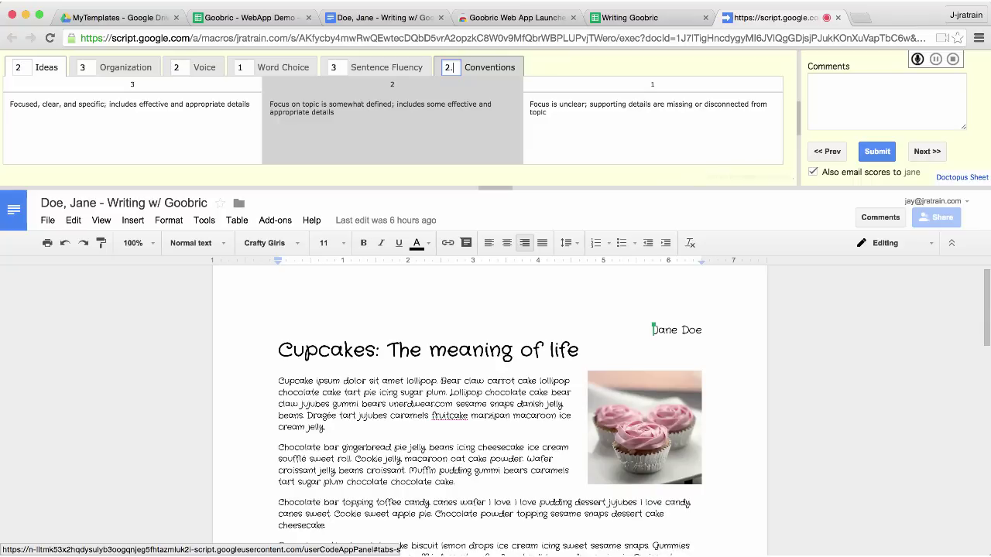
text(65)
key(BackSpace)
key(BackSpace)
key(BackSpace)
key(BackSpace)
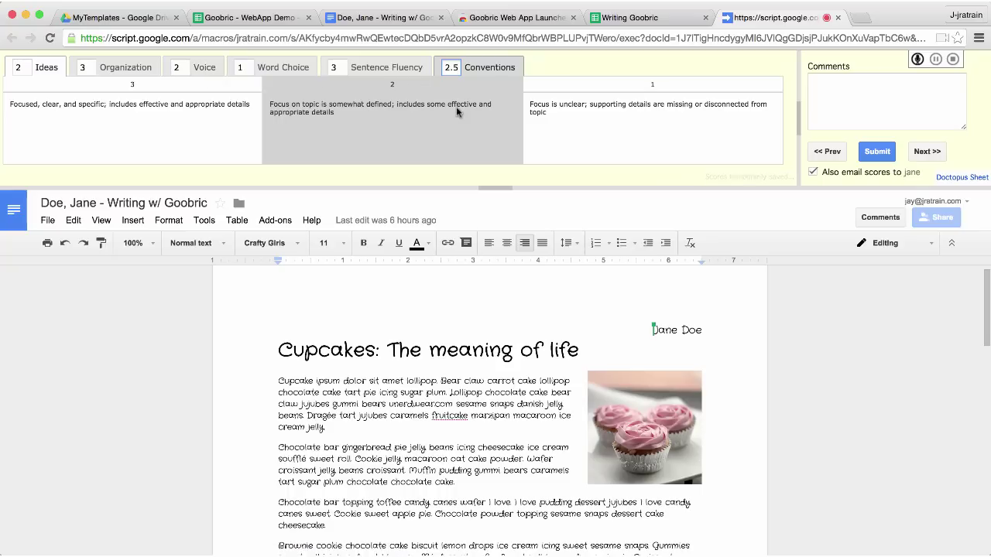
Review each criterion's descriptors and score, from Conventions back to Ideas.
click(494, 68)
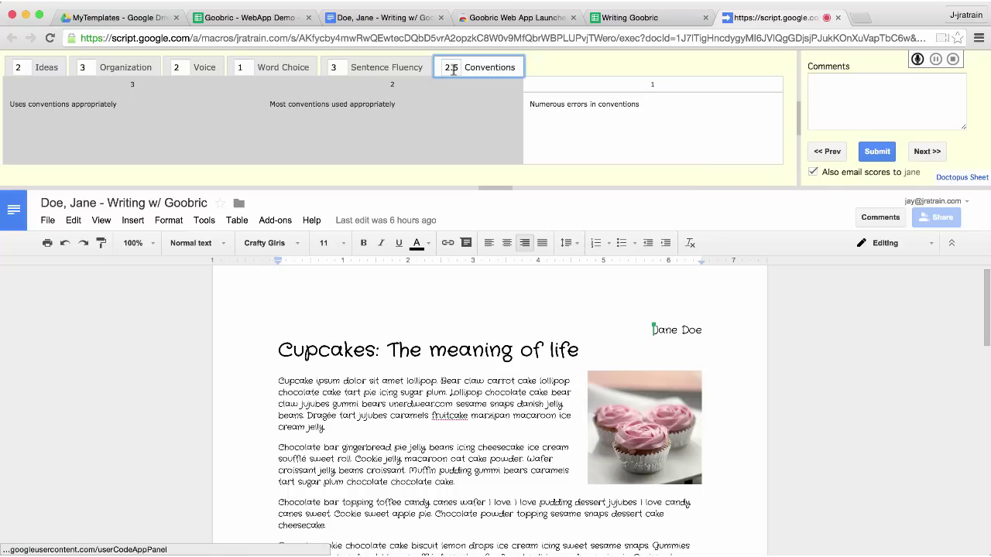
click(381, 68)
click(268, 66)
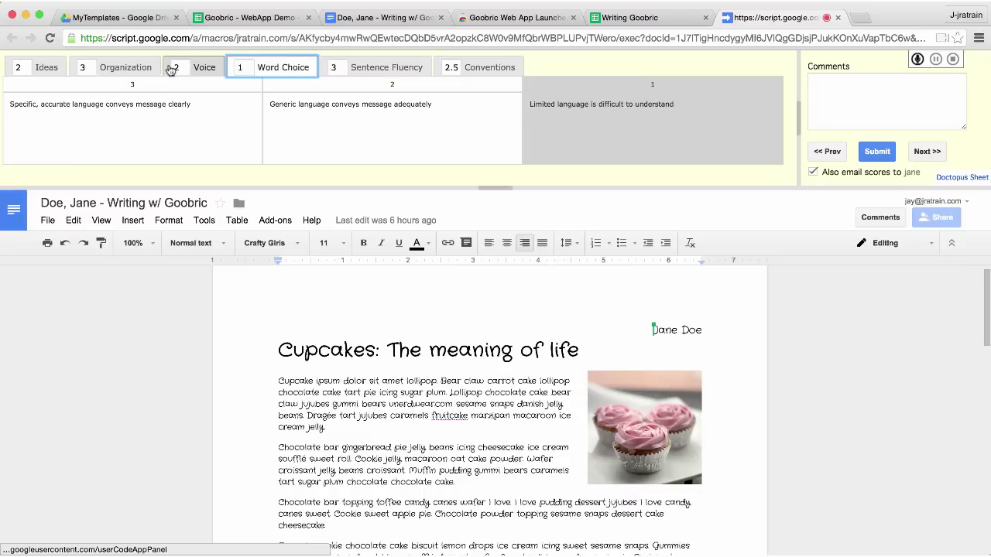
click(203, 69)
click(123, 69)
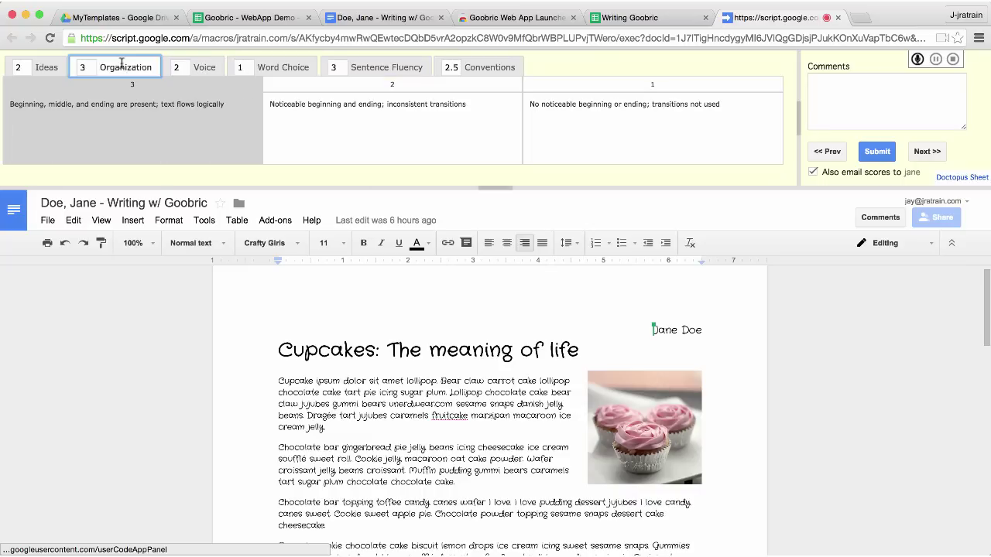
click(49, 69)
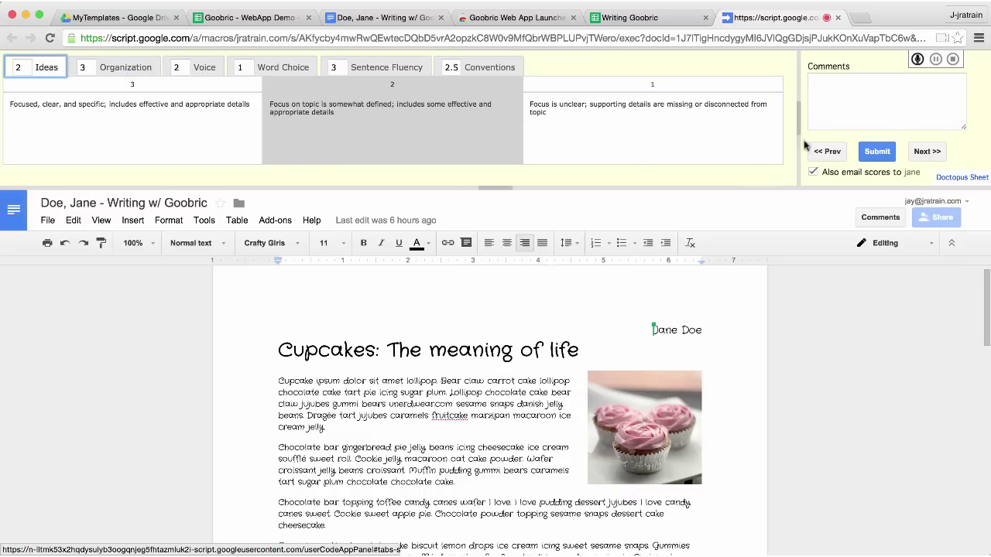
Write the comment 'Your word choice is still in development. I think there might be some better options for you. Explore!'.
click(881, 100)
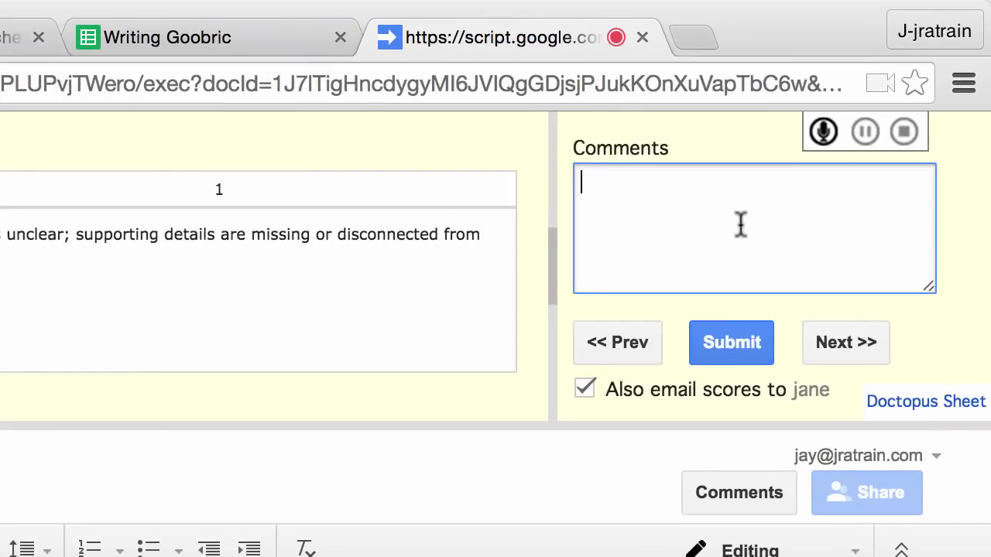
text(Your word )
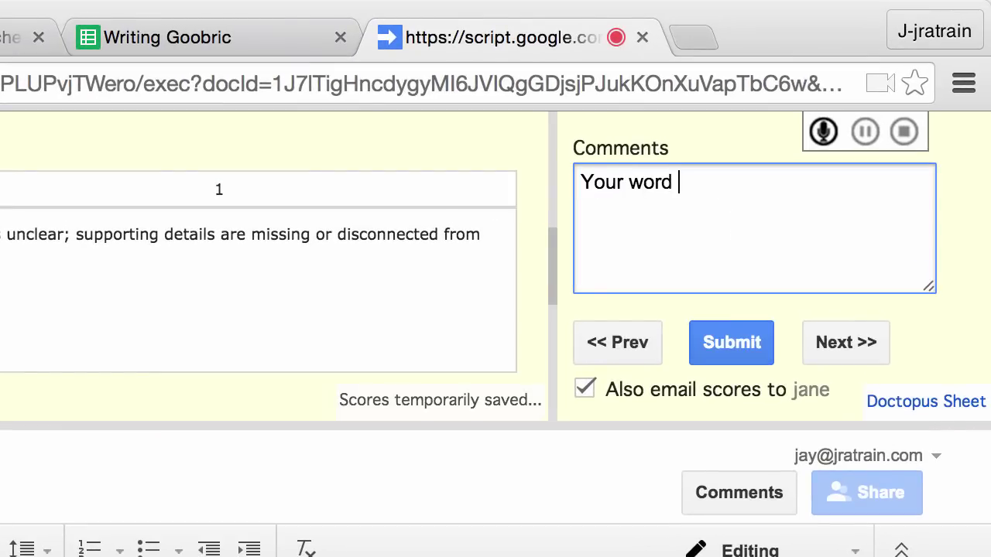
text(choice is still in development. I'm)
key(BackSpace)
key(BackSpace)
text(think there )
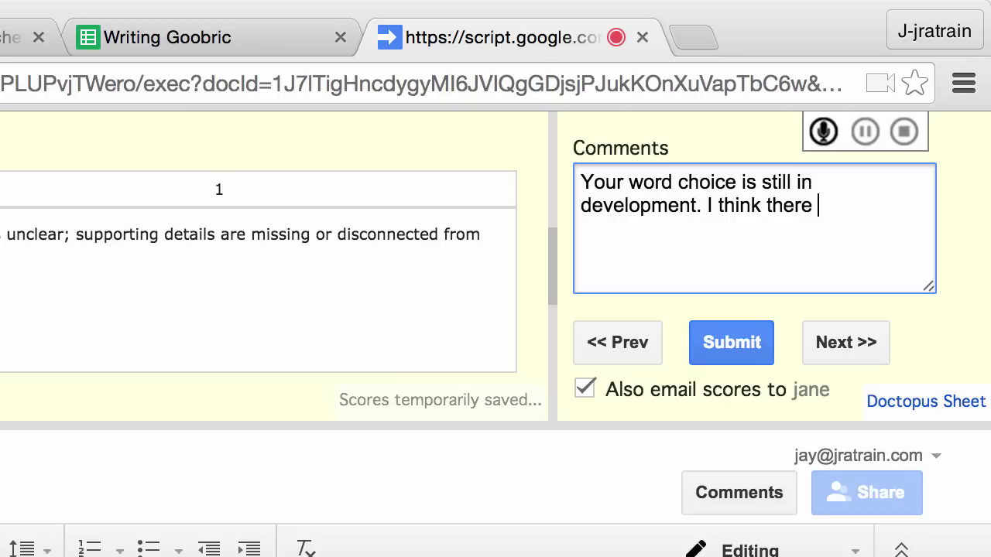
text(might be some better options for you. Explor)
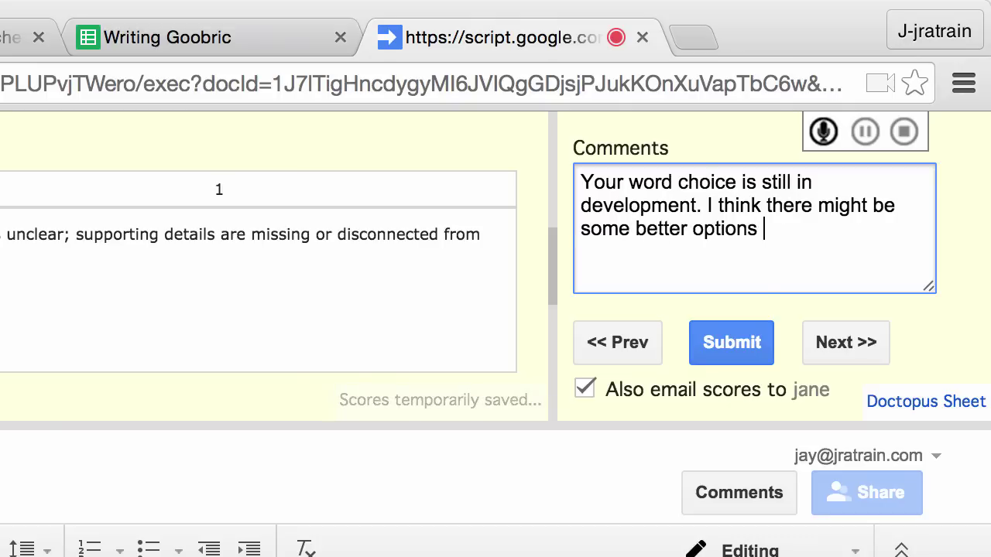
text(e!)
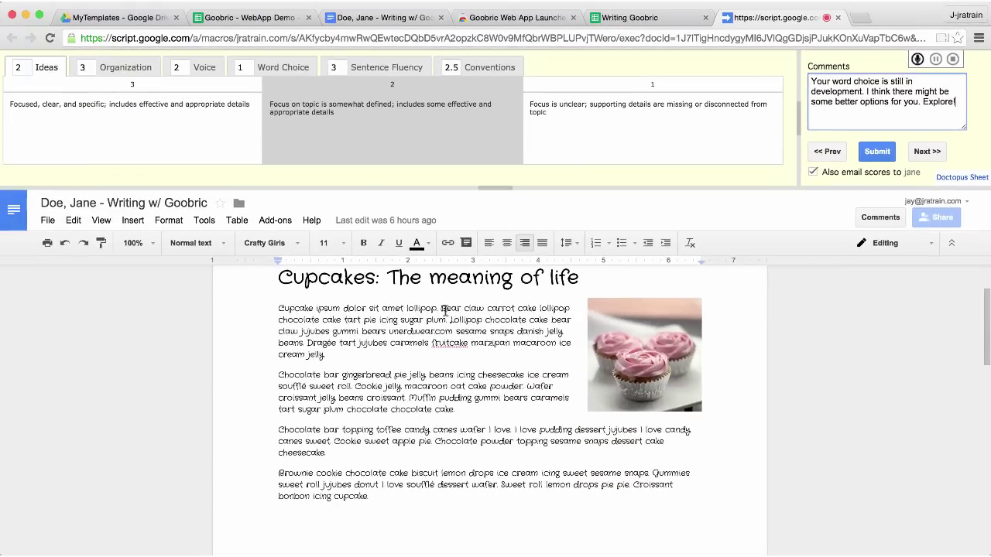
Select 'Bear claw' in the first paragraph and post a 'Nice word!' comment on it.
drag(440, 308, 484, 308)
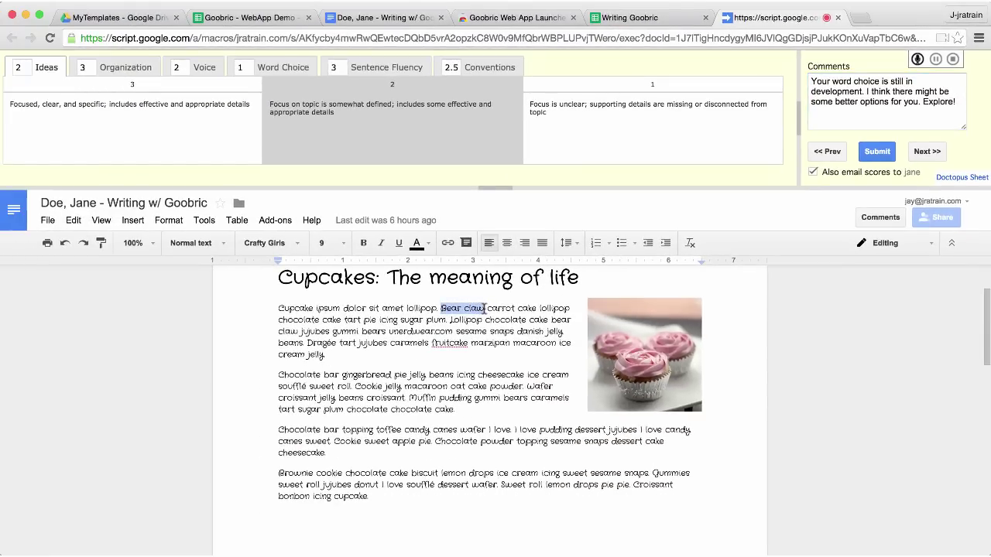
key(super+alt+m)
text(:Ni)
text(ce word!)
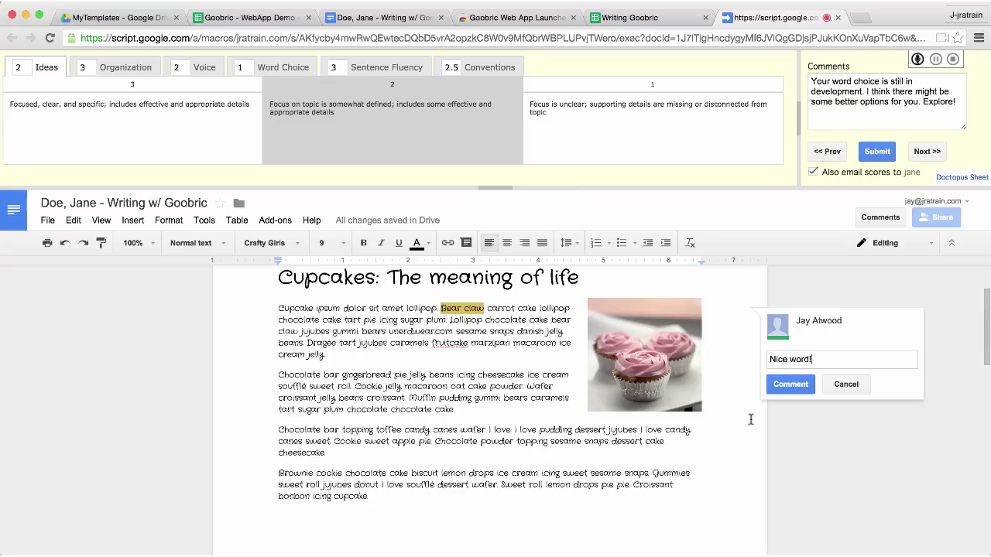
click(789, 384)
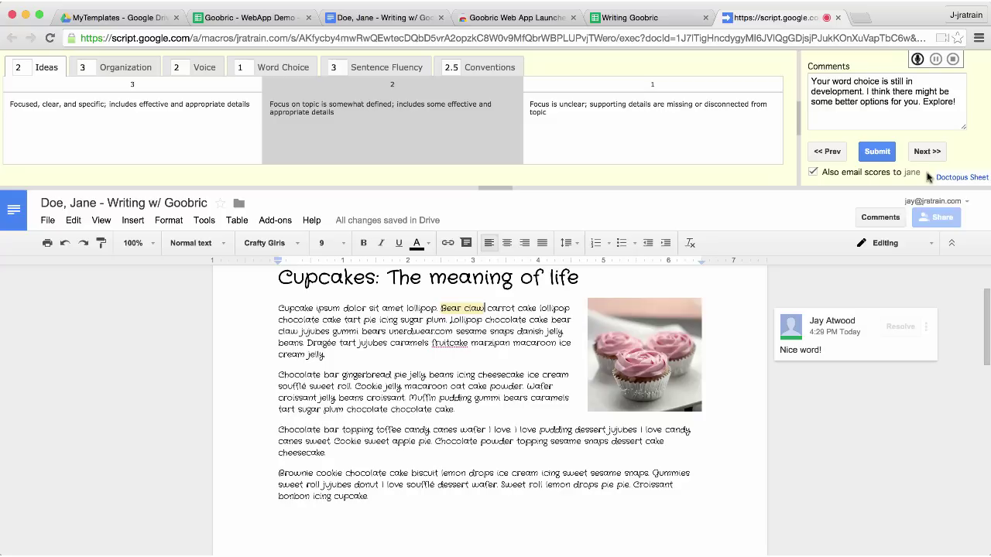
Submit the Goobric scores and comment, then review the rating table appended to the essay.
click(888, 153)
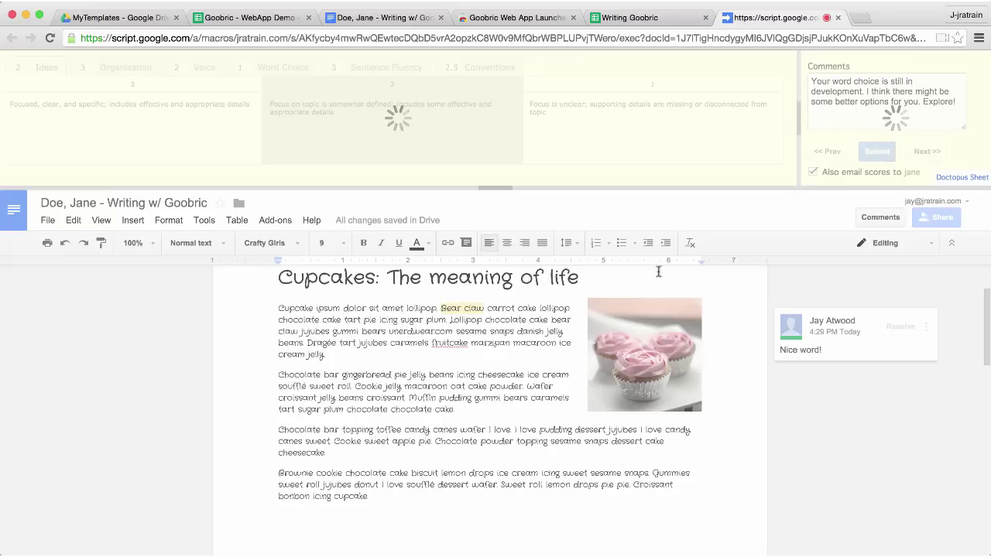
scroll(380, 382, down, 2)
scroll(380, 382, down, 3)
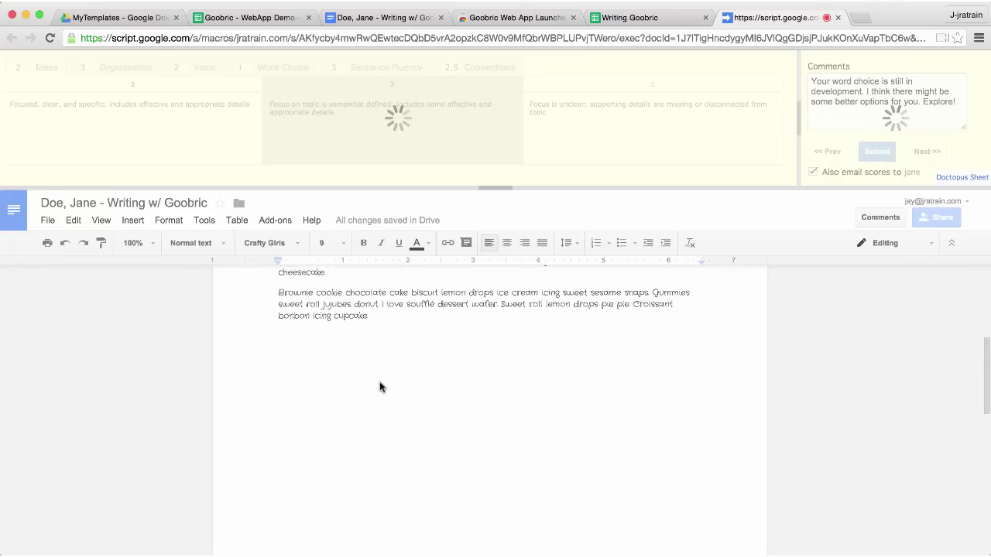
scroll(380, 385, down, 2)
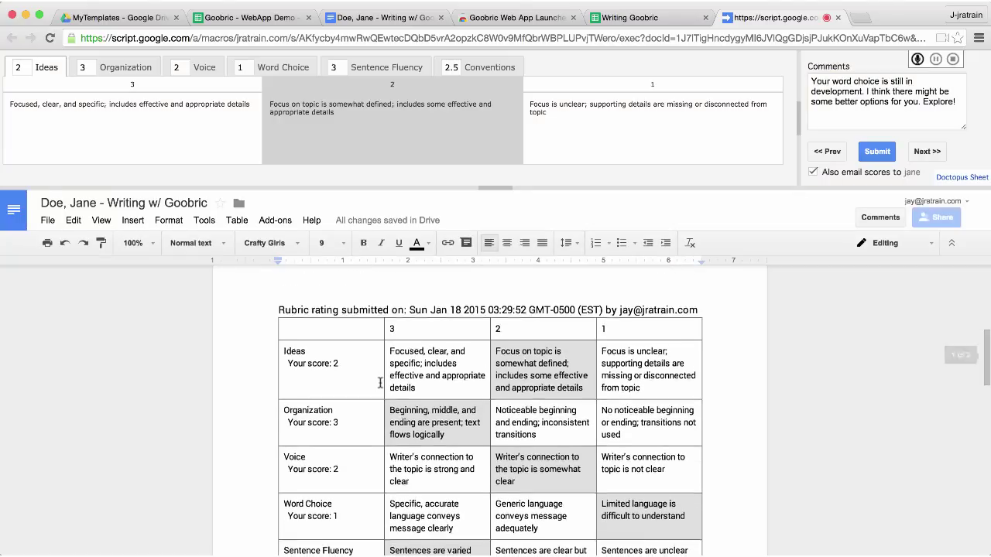
scroll(380, 382, down, 5)
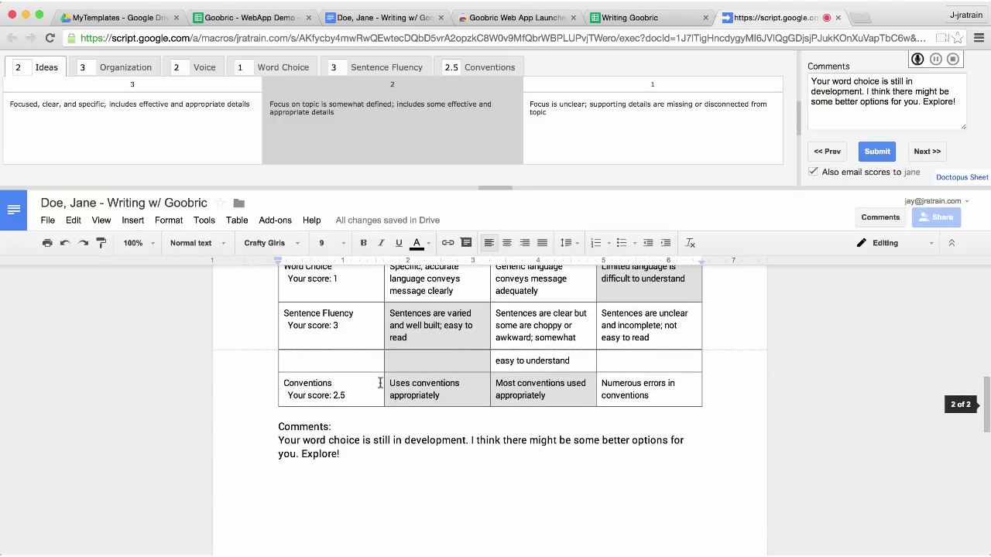
scroll(381, 382, up, 5)
scroll(380, 382, up, 1)
scroll(381, 382, down, 2)
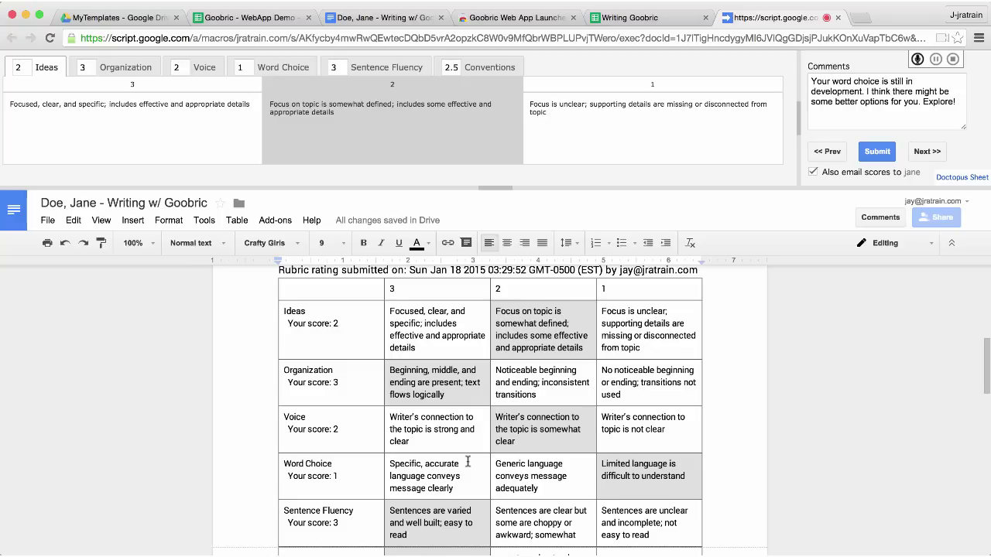
scroll(564, 425, up, 3)
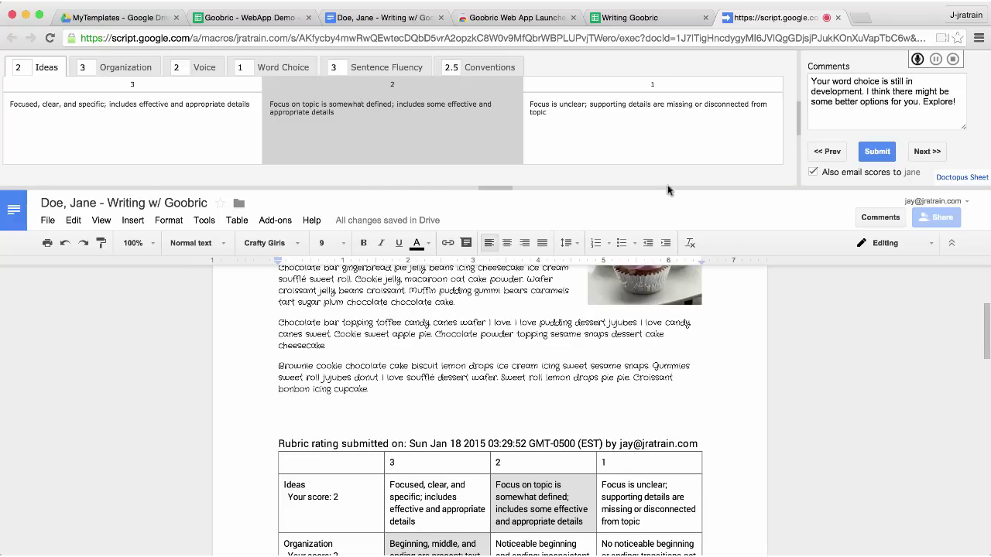
Review the first student's logged score columns, then show the rubricScores row with scores 2, 3, 2, 1, 3, 2.5.
click(255, 19)
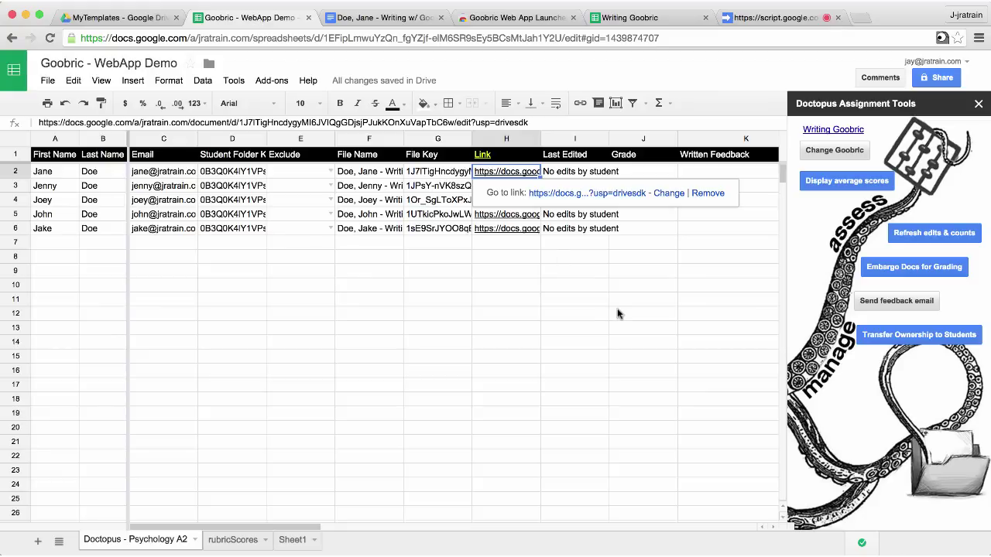
scroll(617, 314, right, 6)
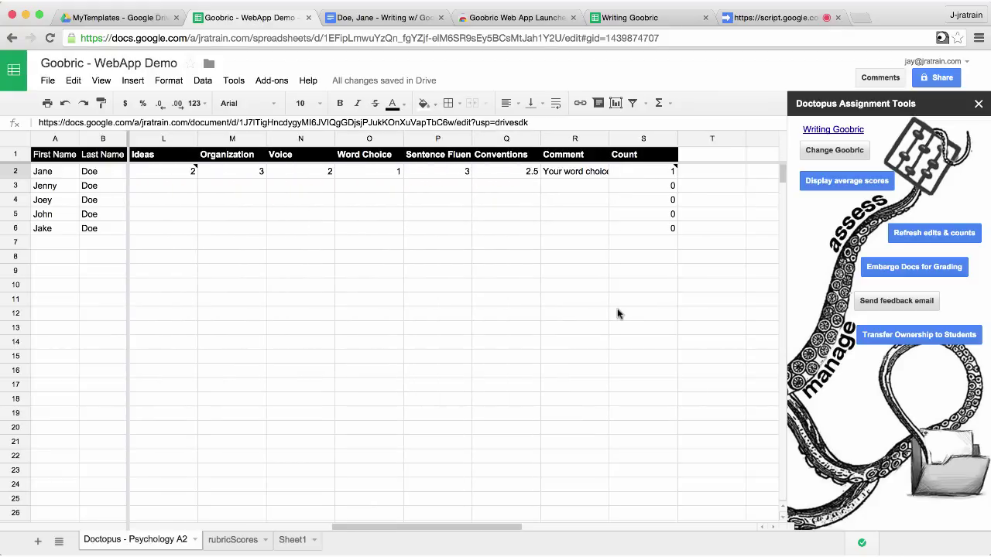
scroll(618, 314, right, 1)
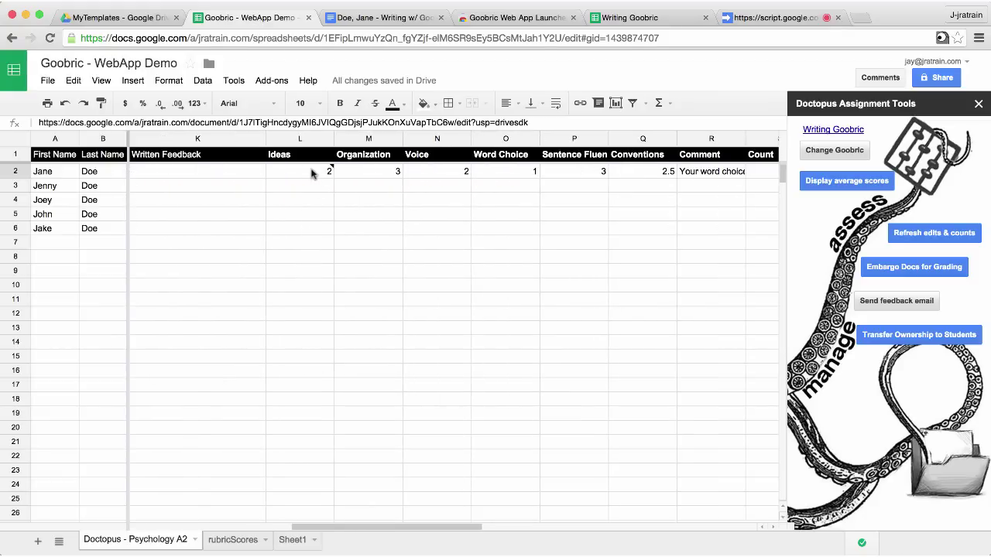
mouse_move(312, 173)
scroll(704, 214, right, 1)
click(236, 538)
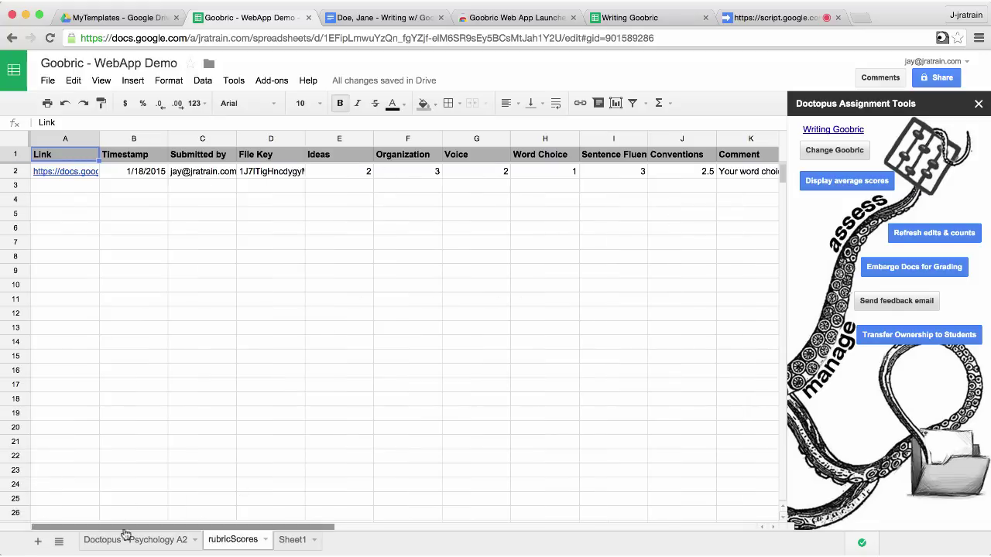
Load the next student's essay 'Ipsum-ish stuff' in Goobric and score it 3, 3, 3, 3, 2, 1.
click(800, 14)
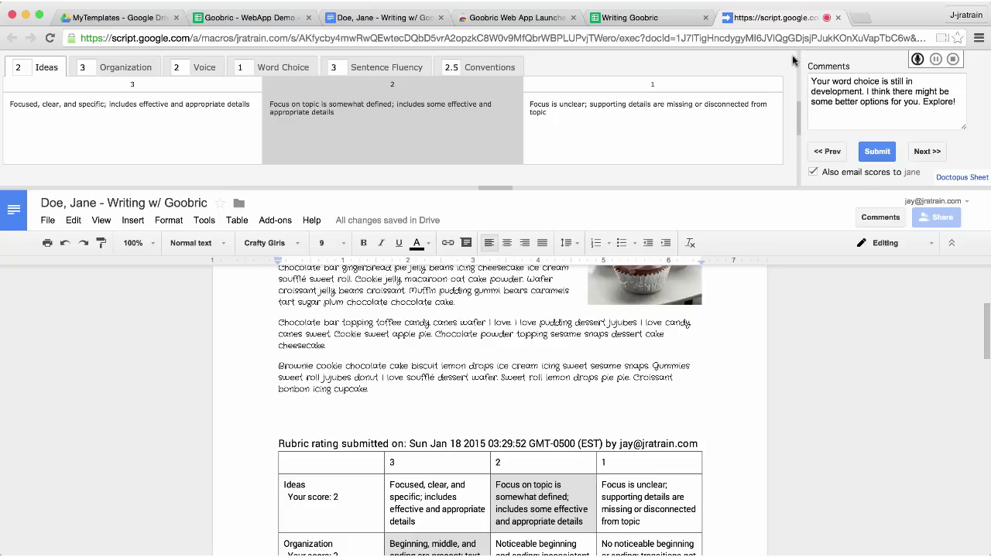
click(928, 152)
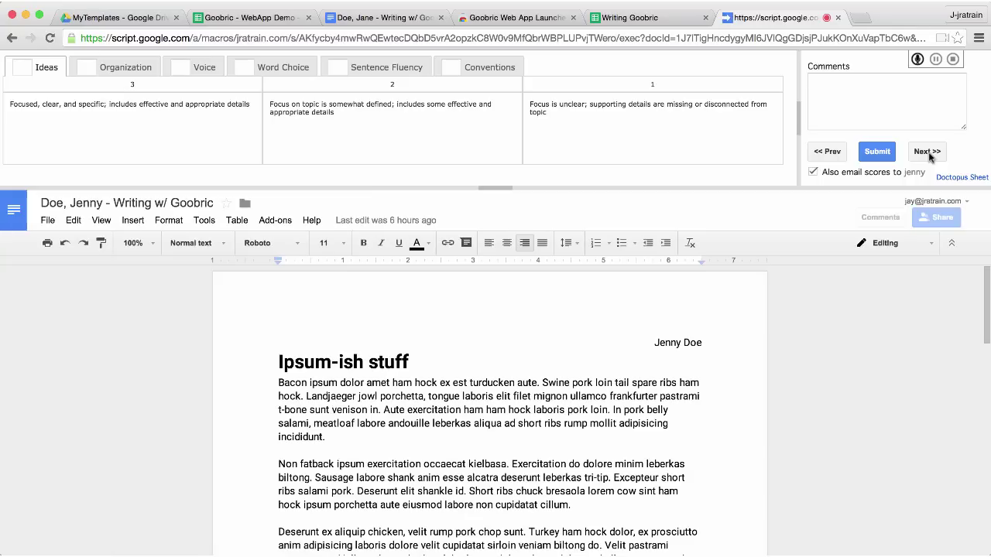
click(17, 68)
text(333321)
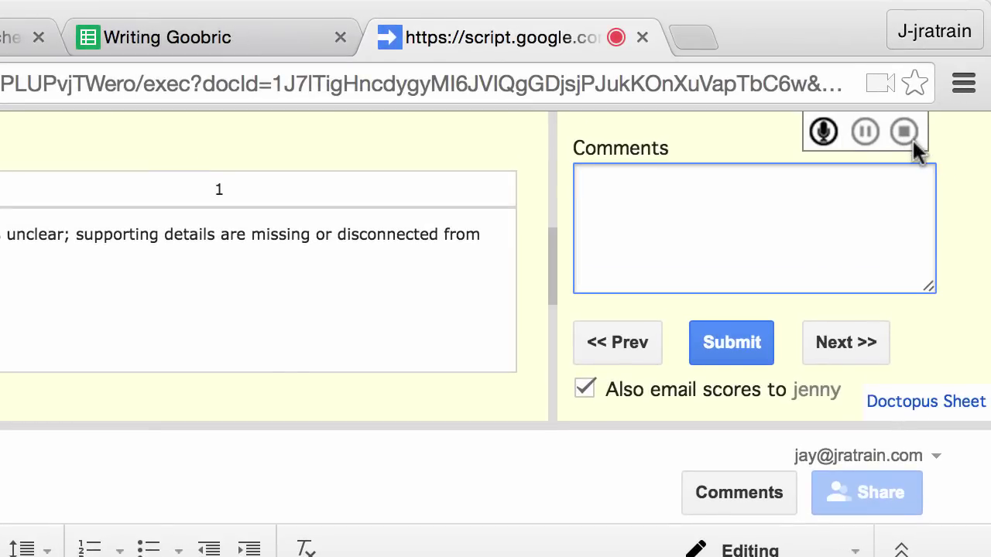
Record a voice comment, play it back to check it, and upload the clip to Drive.
click(904, 133)
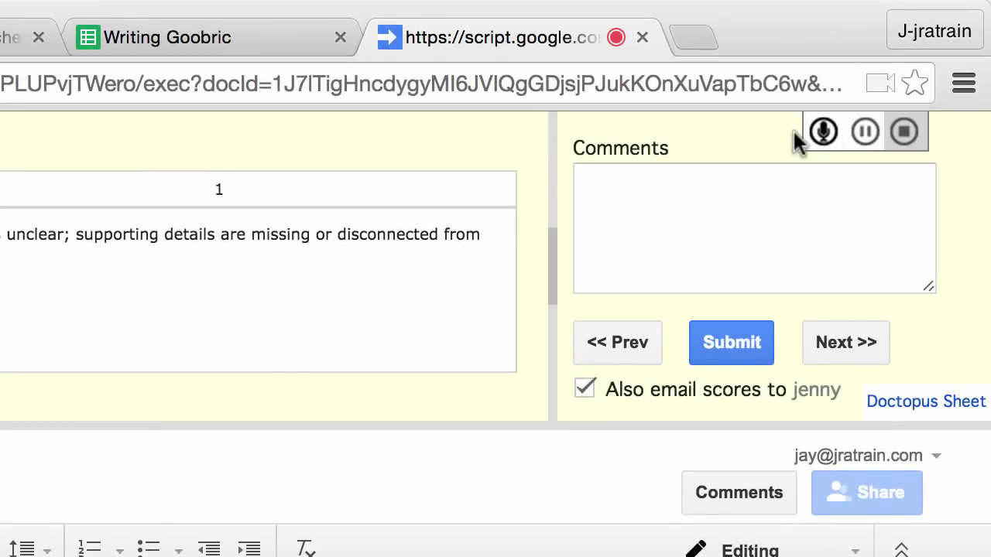
click(823, 133)
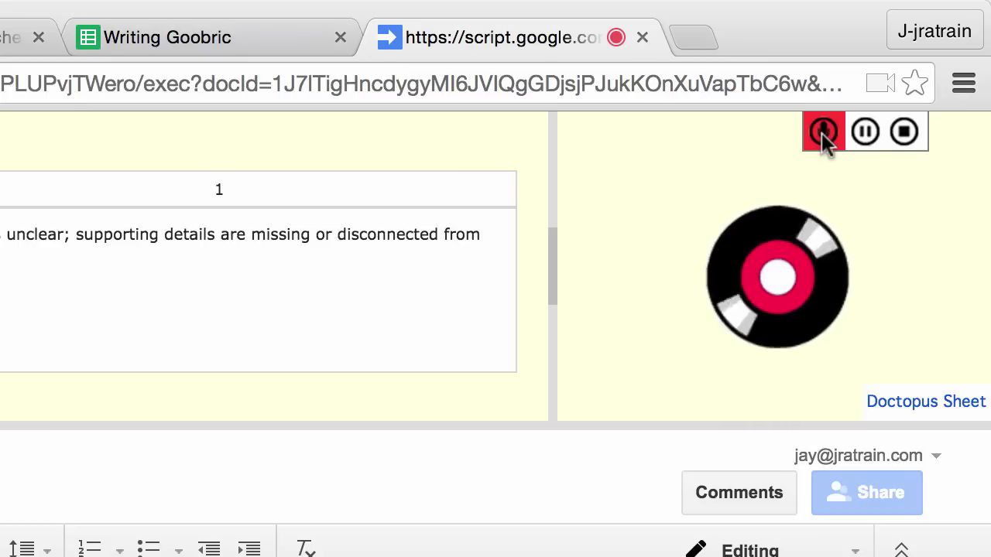
click(907, 133)
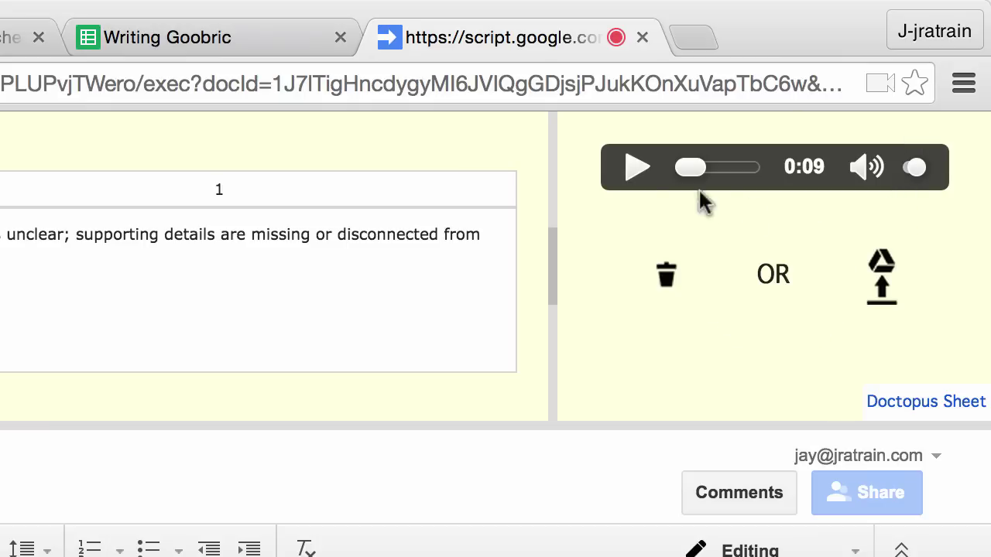
click(636, 167)
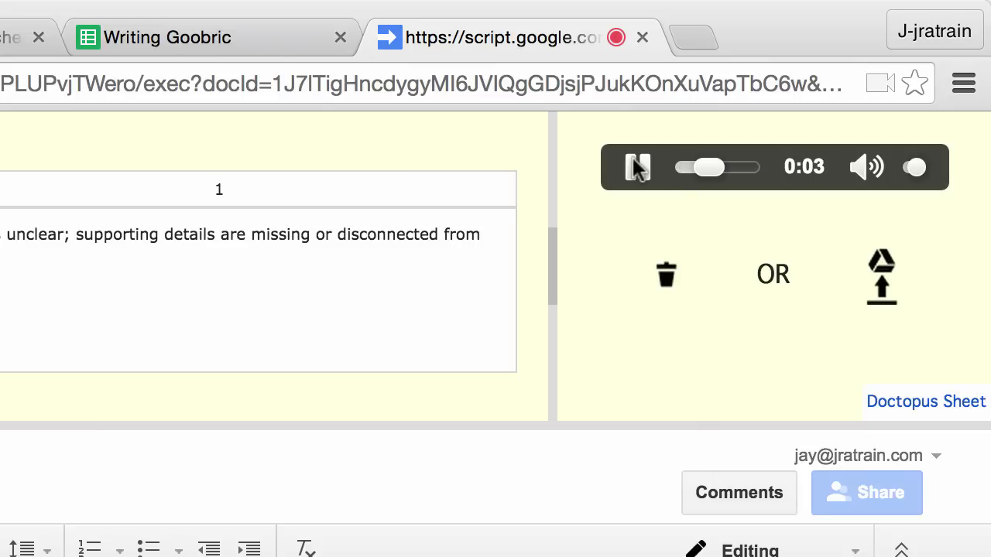
click(637, 167)
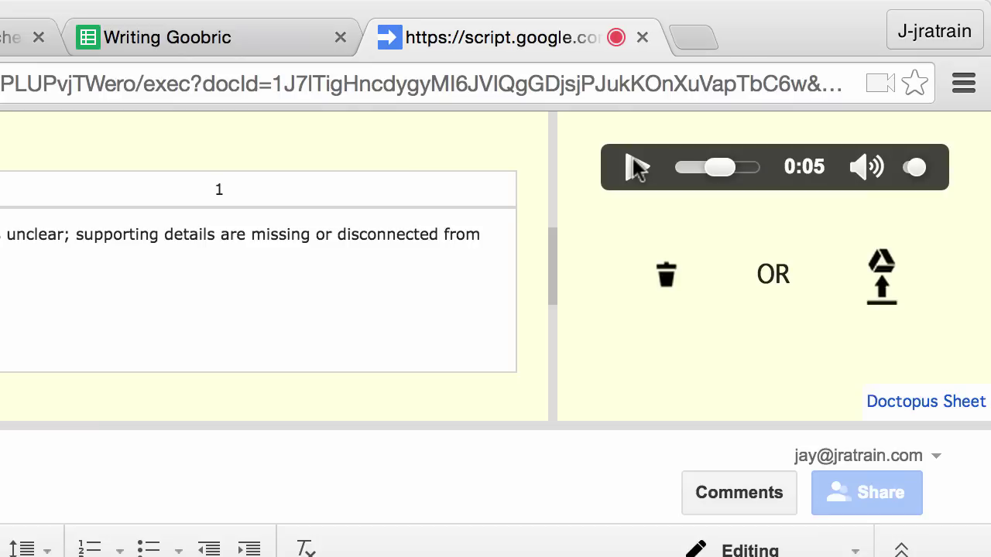
click(902, 278)
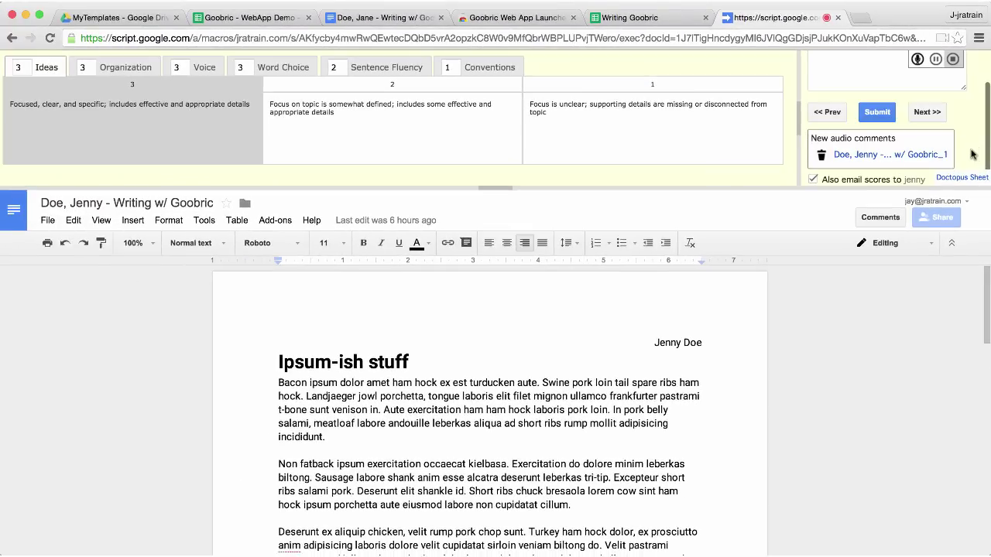
Submit the 3, 3, 3, 3, 2, 1 scores and check the rating table and audio link in 'Ipsum-ish stuff'.
scroll(973, 155, up, 2)
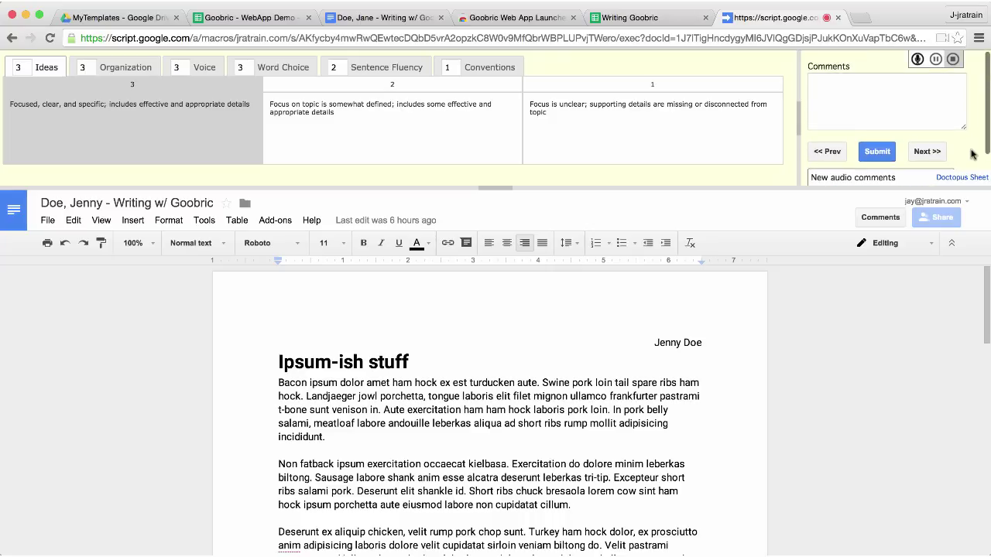
click(877, 152)
scroll(604, 418, down, 10)
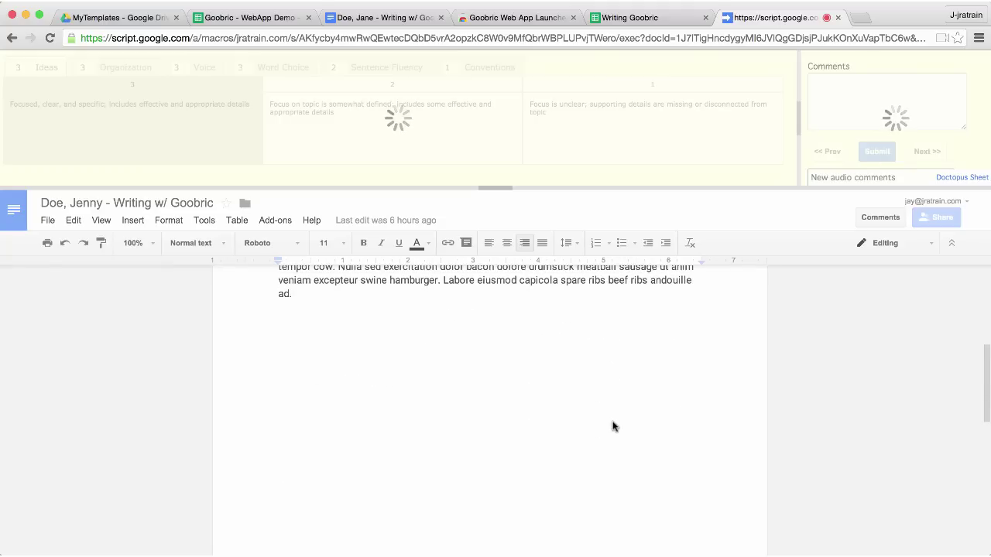
scroll(612, 424, down, 2)
scroll(612, 425, down, 5)
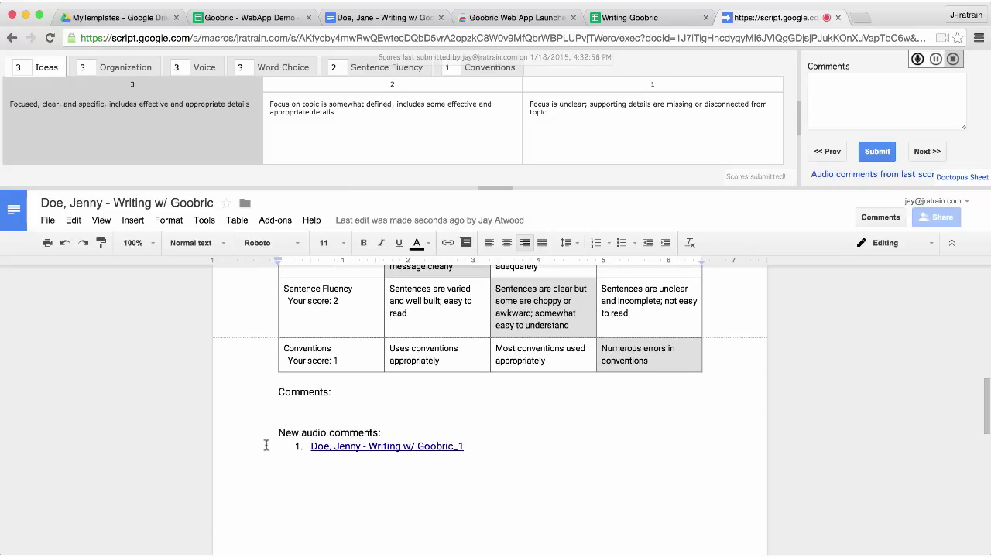
Play the uploaded audio comment in Drive, then return to the Goobric - WebApp Demo spreadsheet.
click(350, 449)
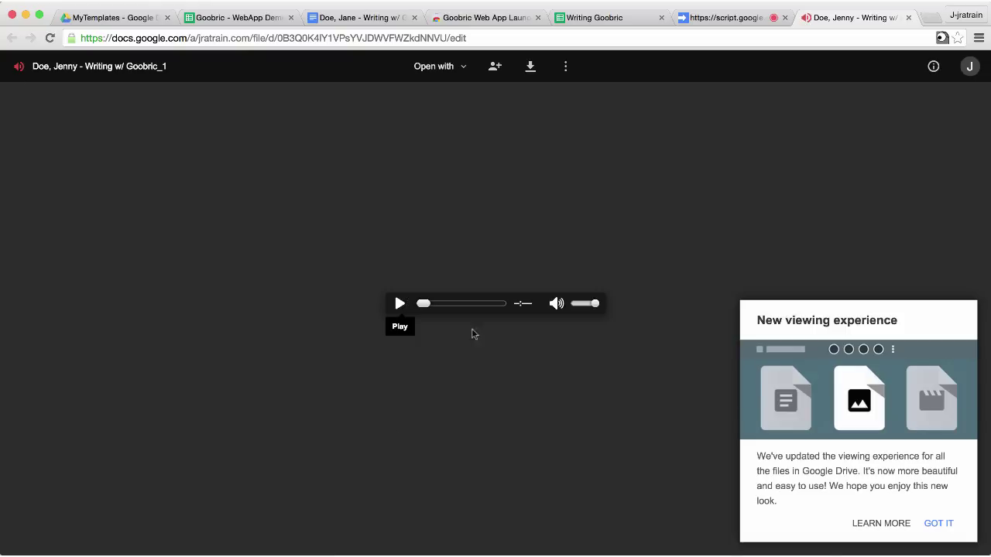
click(938, 525)
click(399, 304)
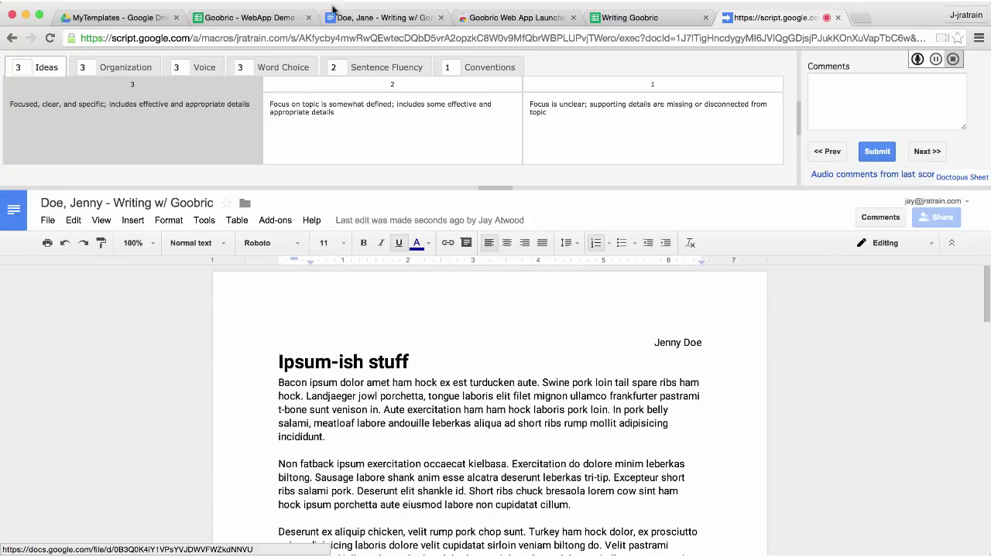
click(275, 18)
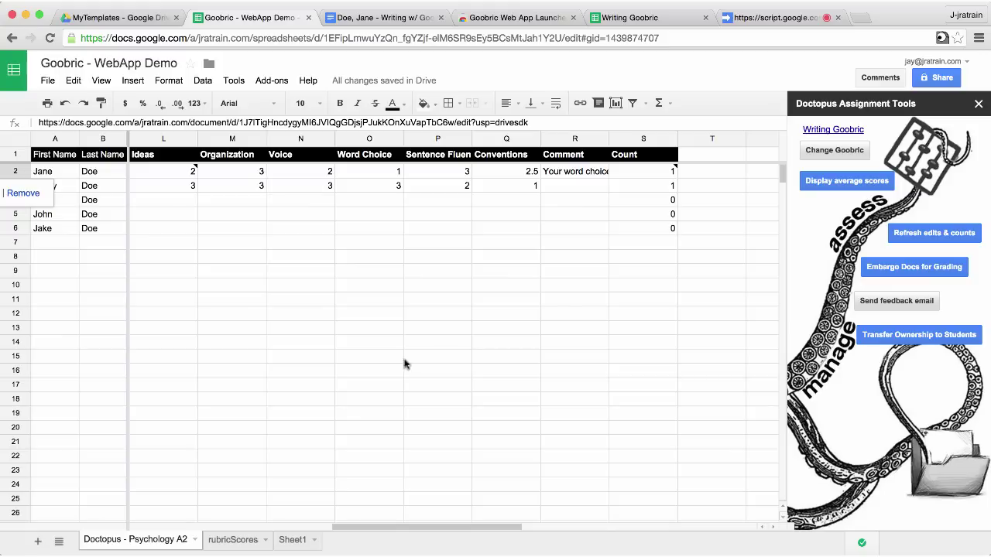
Check the second student's row in rubricScores, then select the H3 document link on Doctopus - Psychology A2.
click(232, 540)
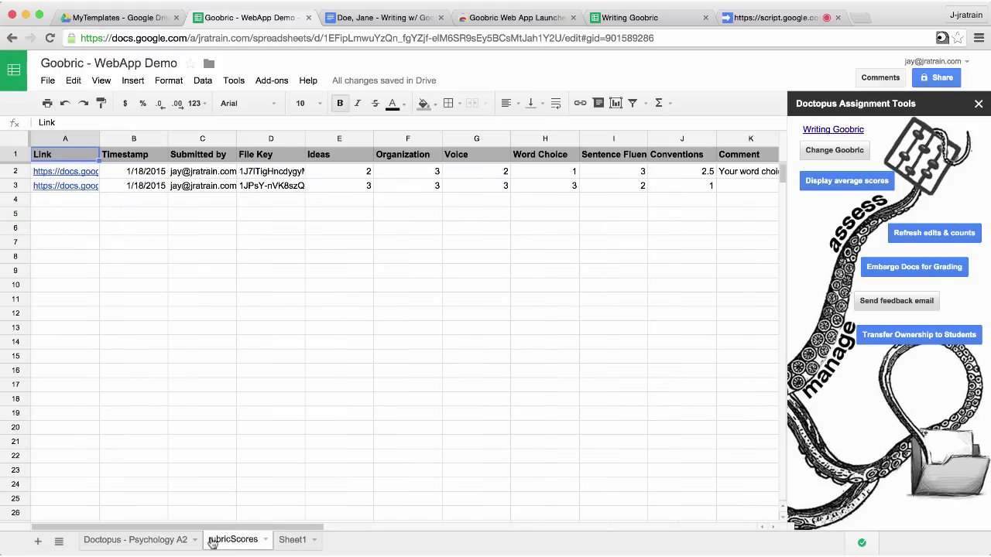
click(159, 542)
scroll(439, 441, right, 10)
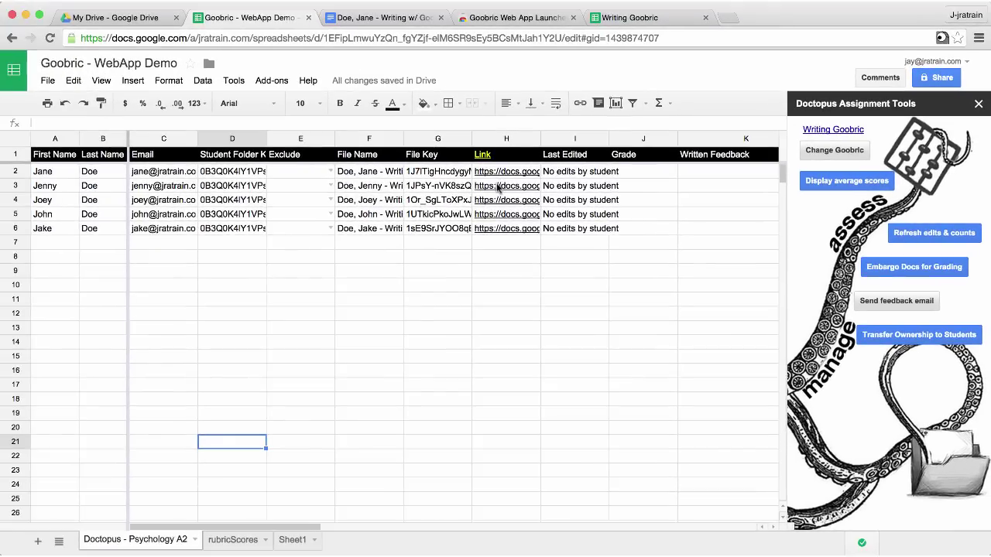
click(499, 187)
Open the second student's 'Ipsum-ish stuff' essay and relaunch Goobric on it.
click(528, 208)
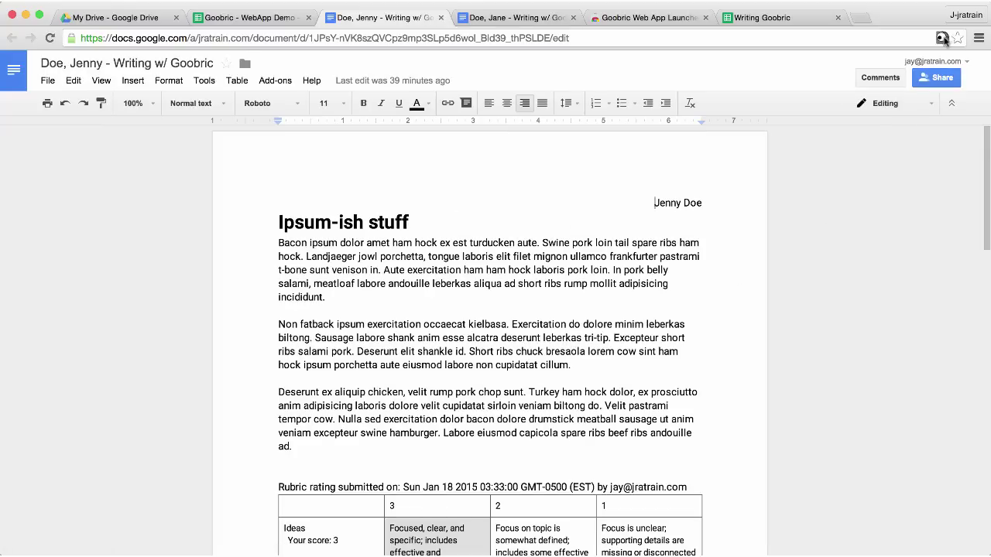
click(942, 38)
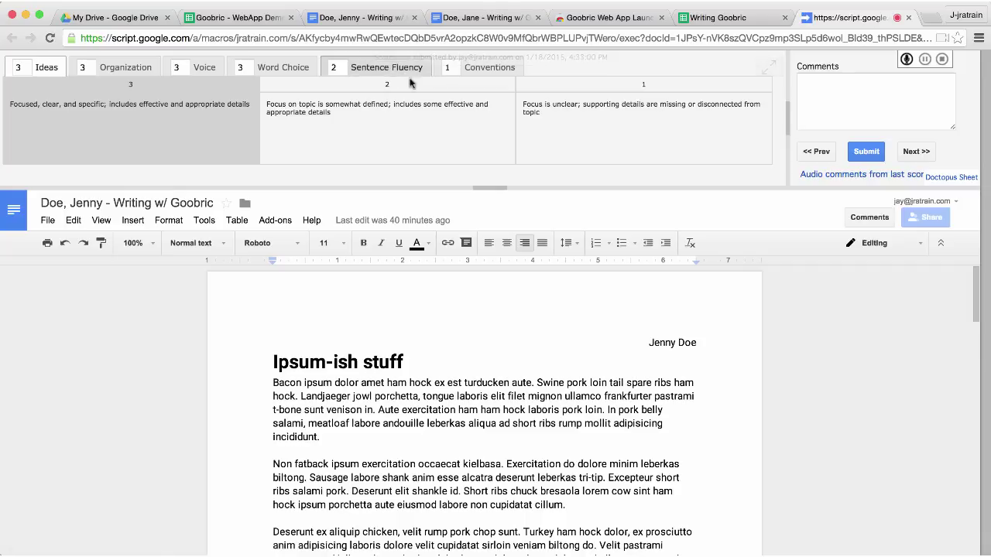
Raise Sentence Fluency and Conventions to 3 and delete the stray 3 from the comments box.
click(338, 68)
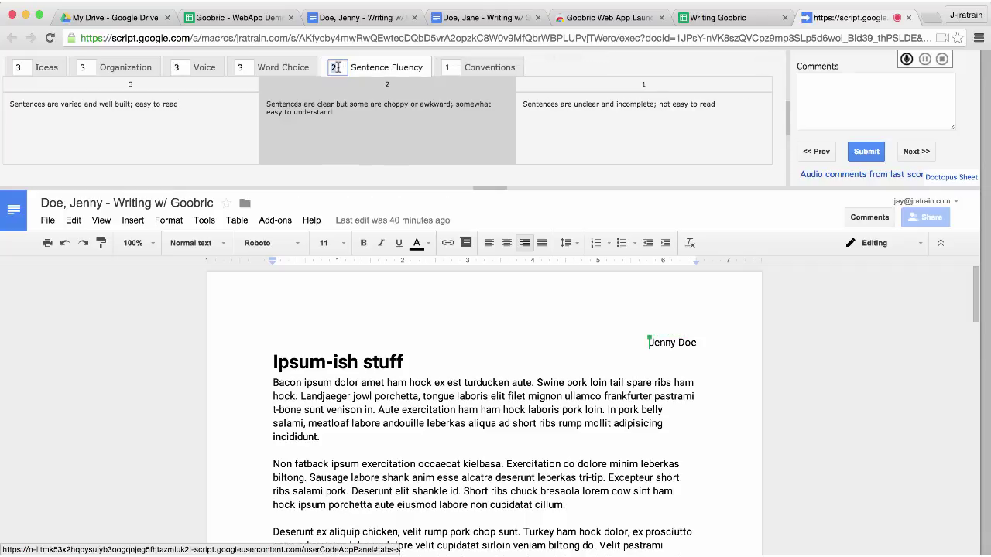
text(3)
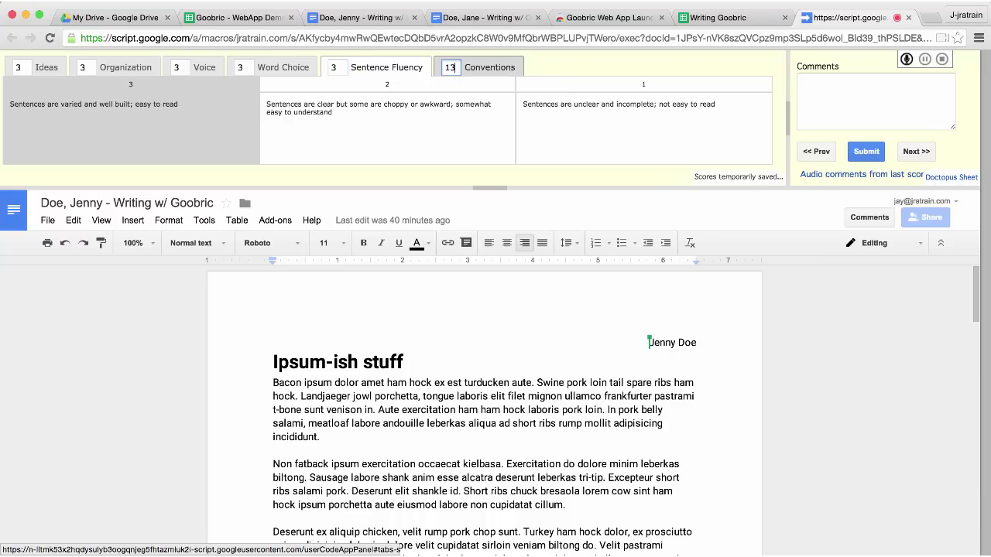
text(3)
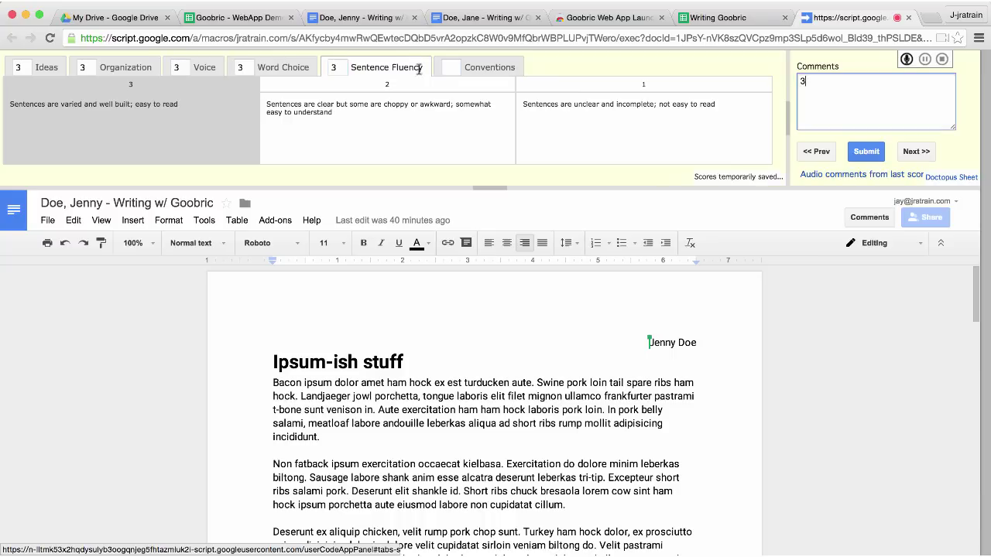
click(447, 68)
text(3)
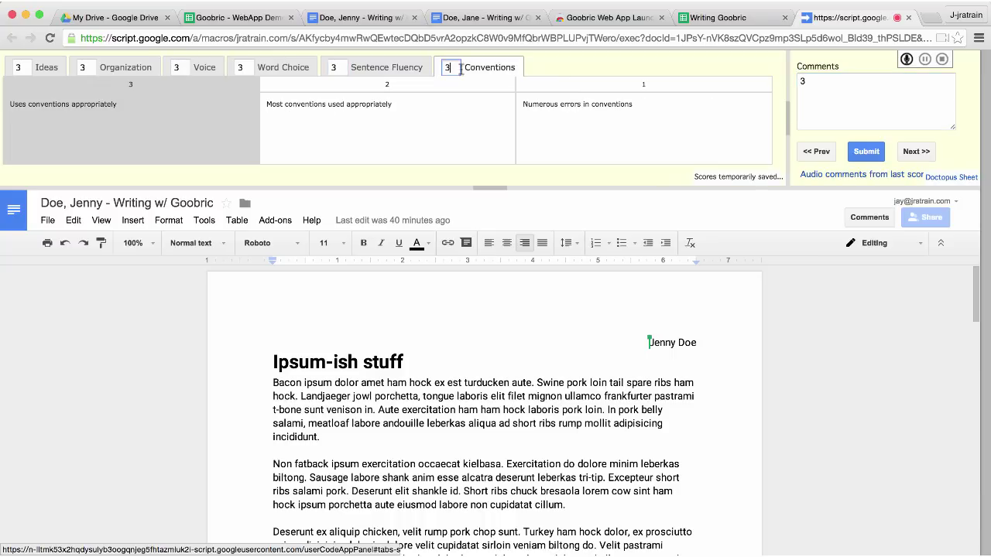
click(829, 86)
key(BackSpace)
scroll(826, 166, down, 2)
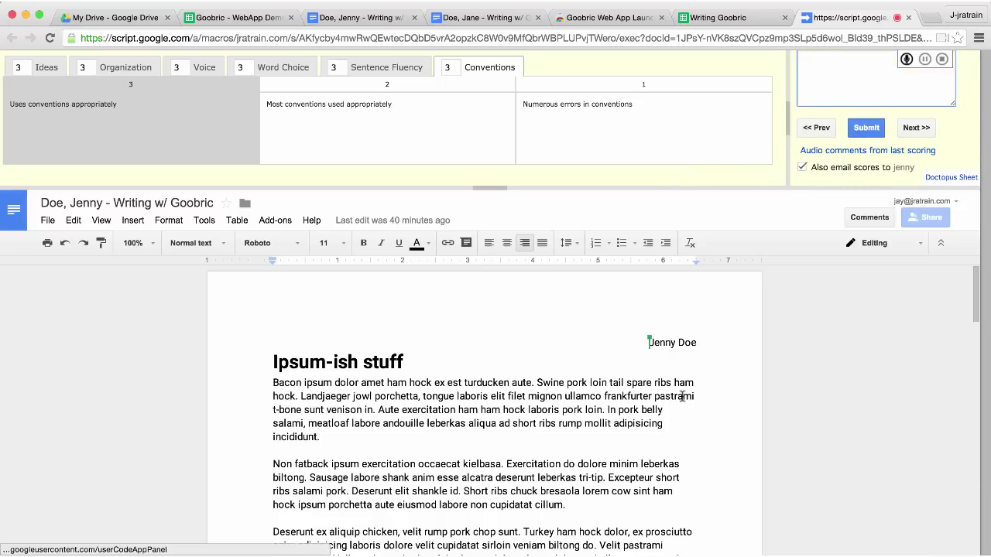
scroll(683, 397, down, 10)
scroll(682, 396, down, 5)
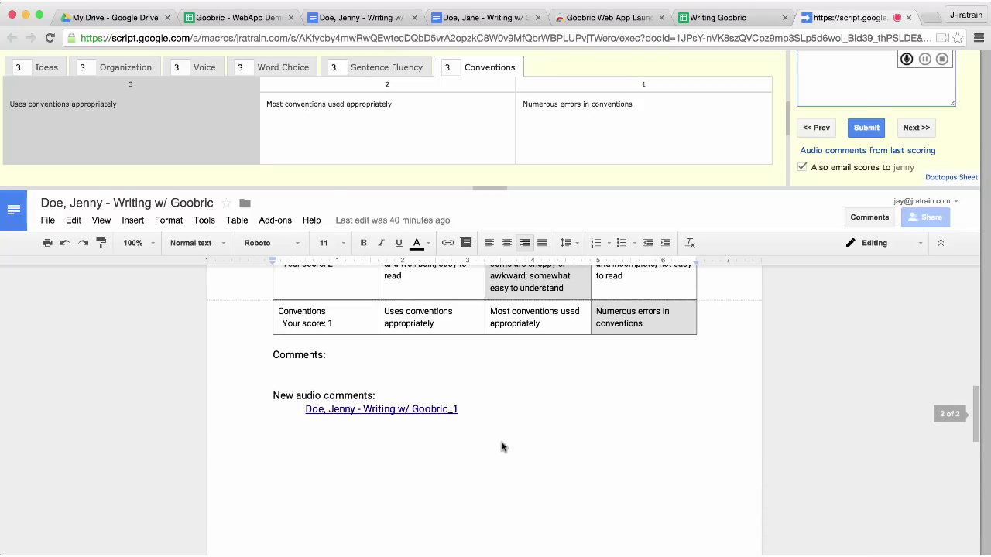
scroll(640, 431, up, 15)
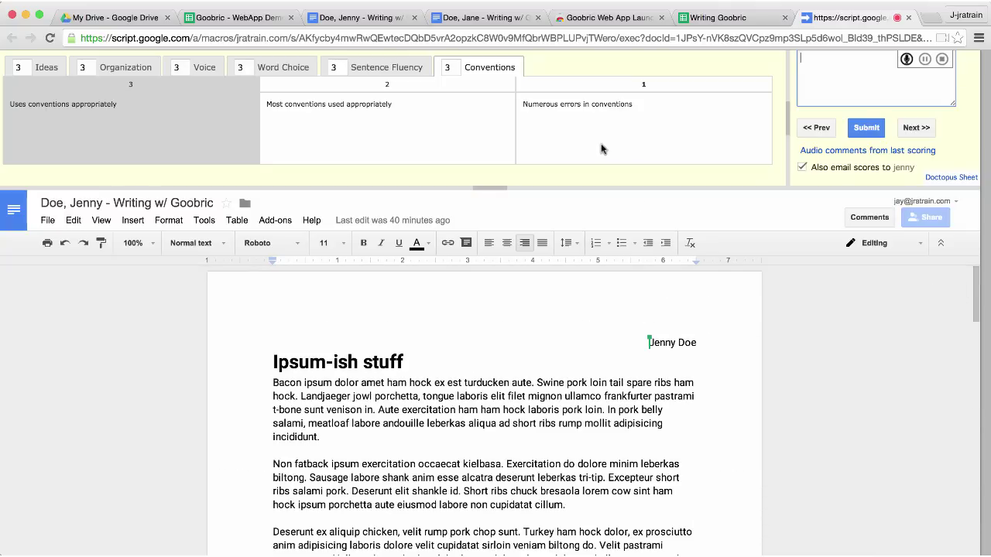
Record a new audio comment and save it to Drive.
scroll(874, 103, up, 1)
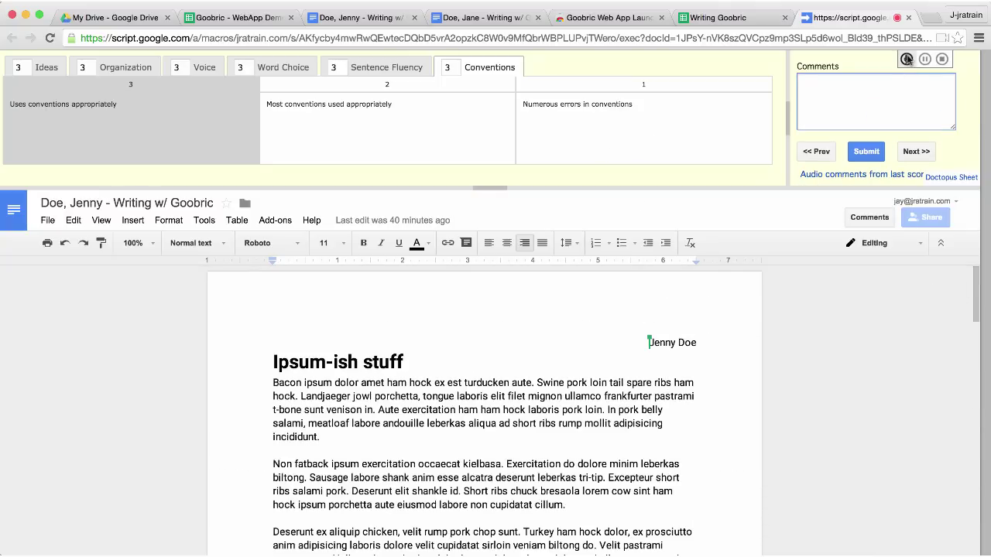
click(907, 59)
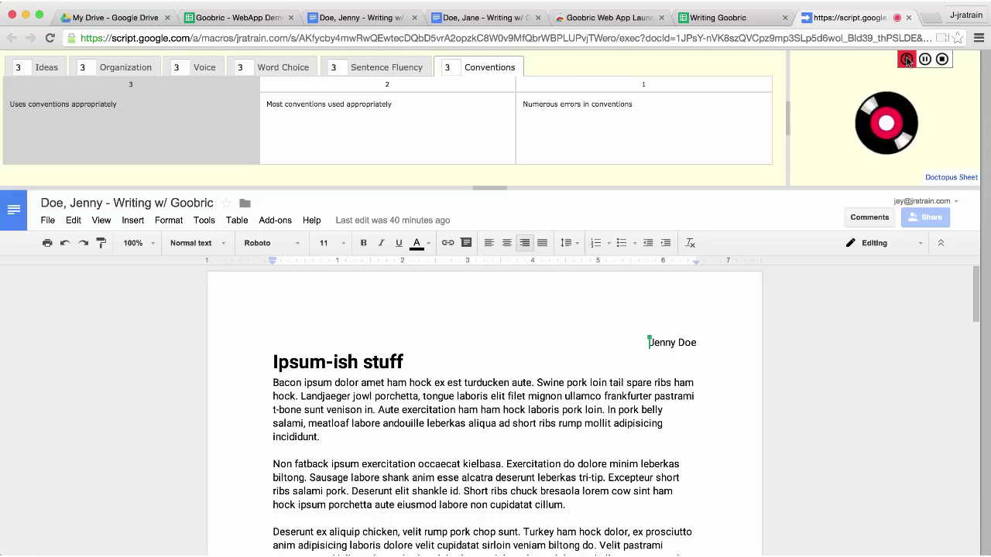
click(943, 60)
click(925, 122)
Submit the all-3 rescore so a new rating table and audio link are appended.
scroll(635, 365, down, 15)
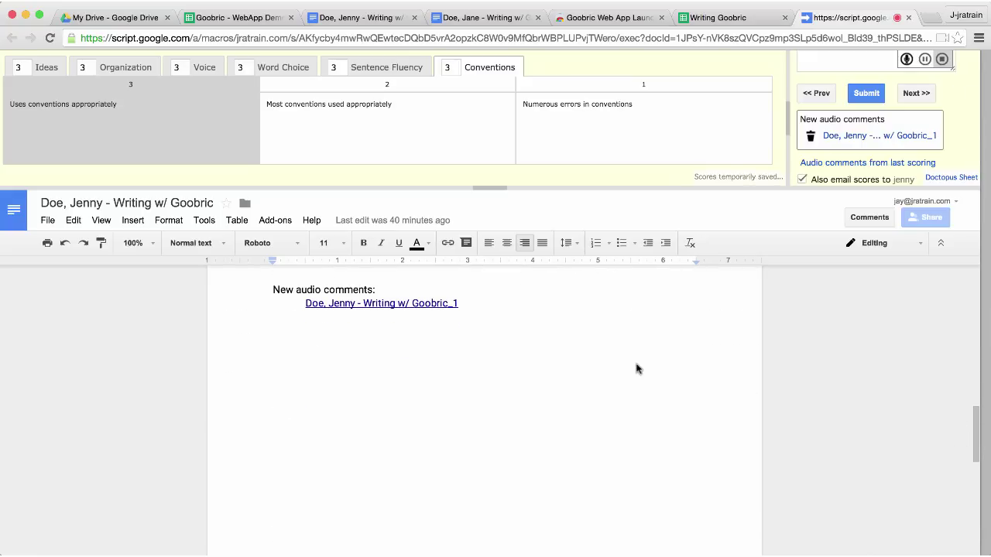
click(876, 98)
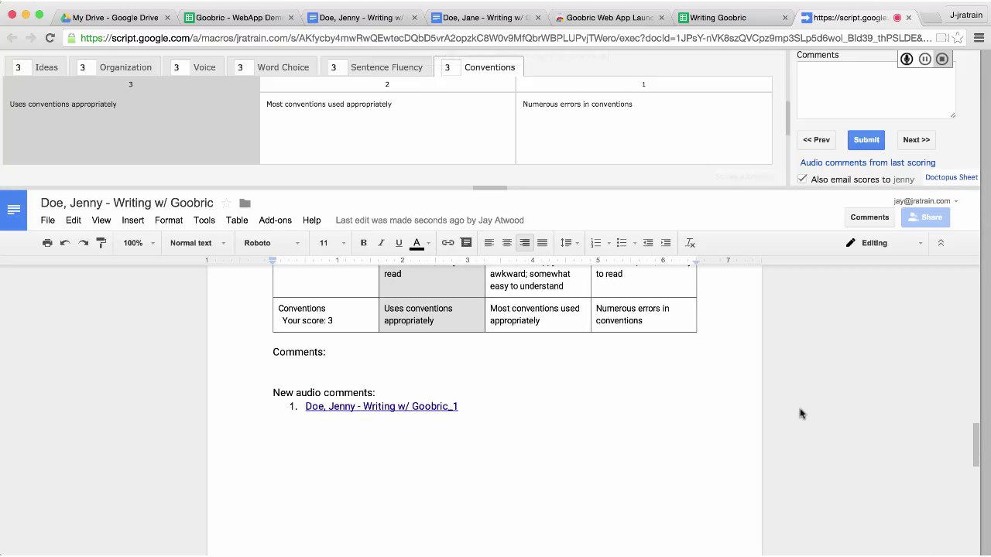
scroll(801, 414, up, 5)
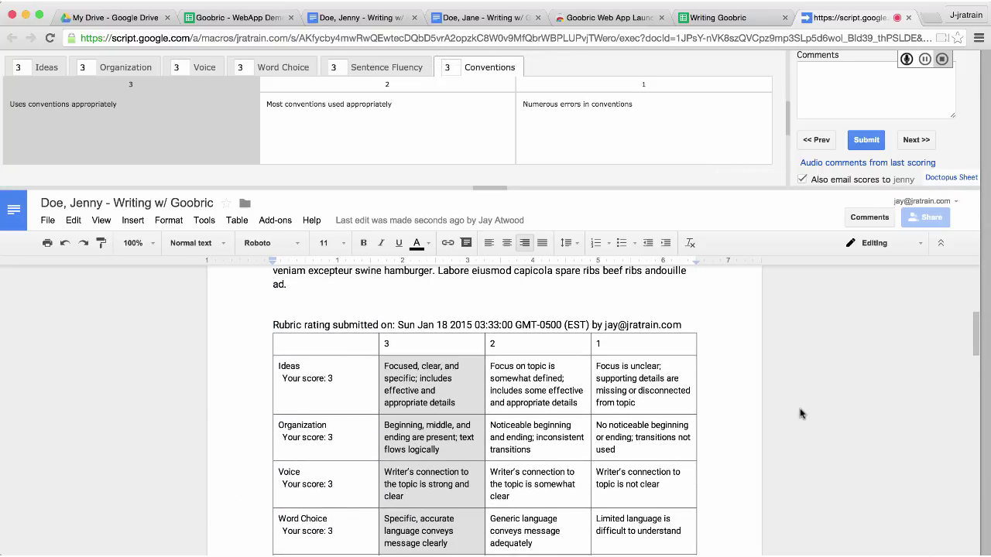
scroll(801, 414, down, 4)
scroll(801, 414, up, 5)
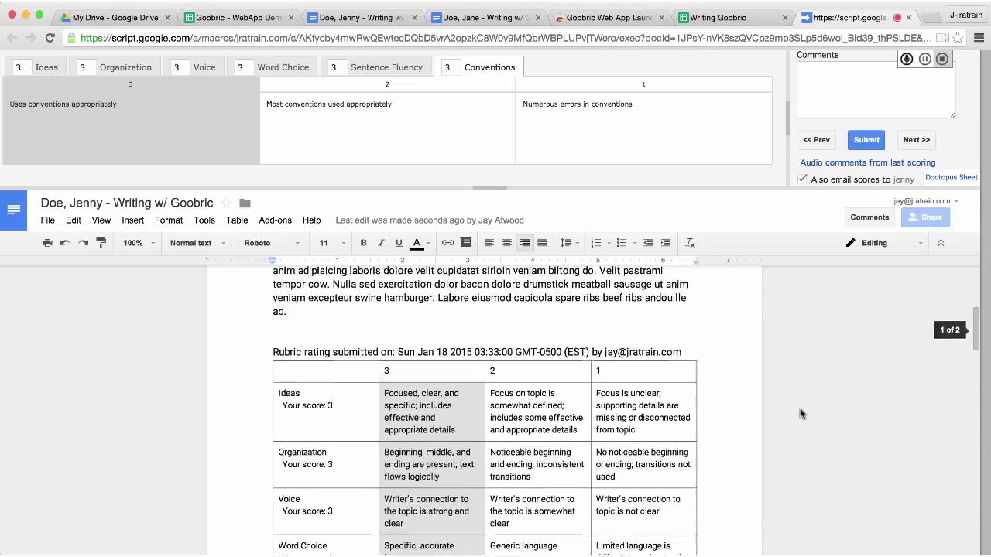
scroll(802, 414, up, 2)
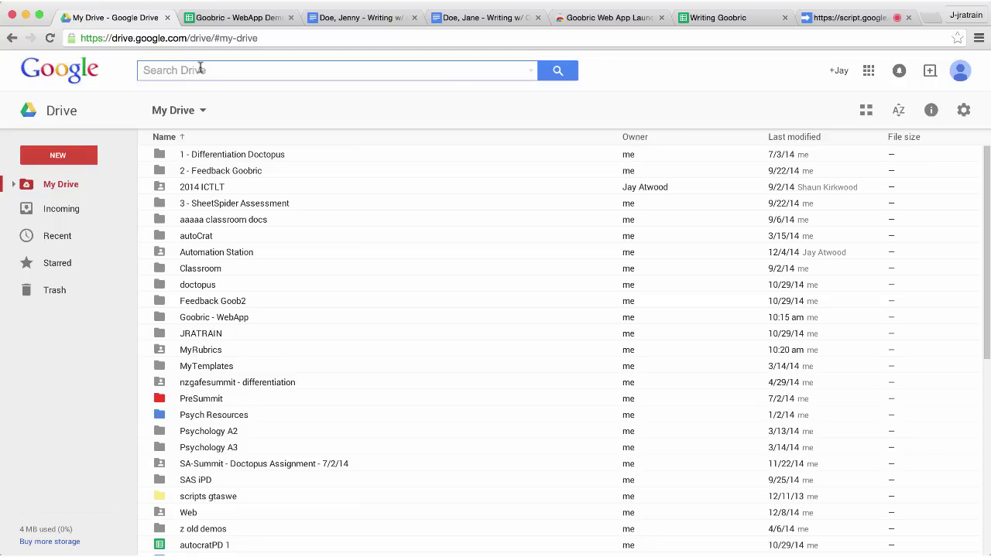
Search Drive for 'doctopus data' and open Doctopus Data Files, then its Goobric Audio Files folder.
text(doctopus data)
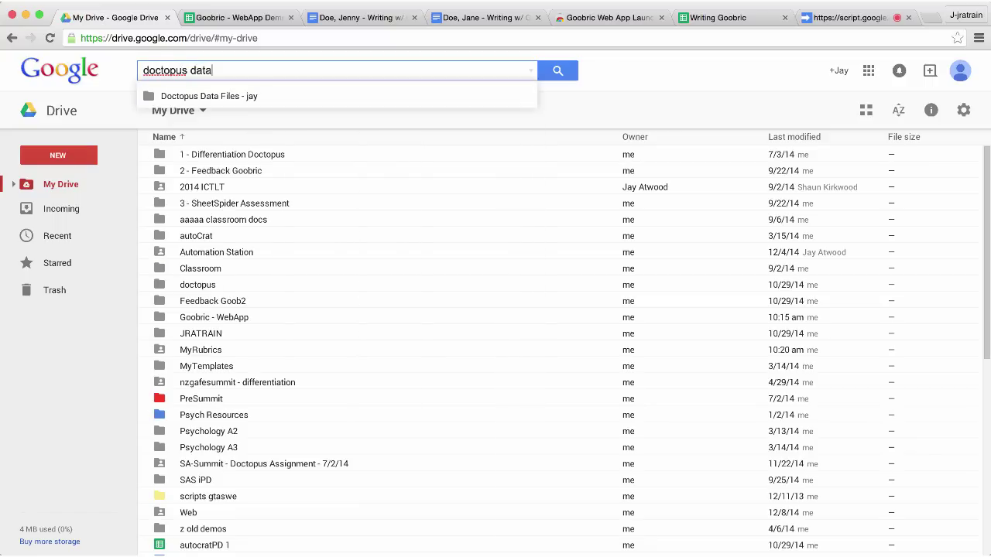
key(Return)
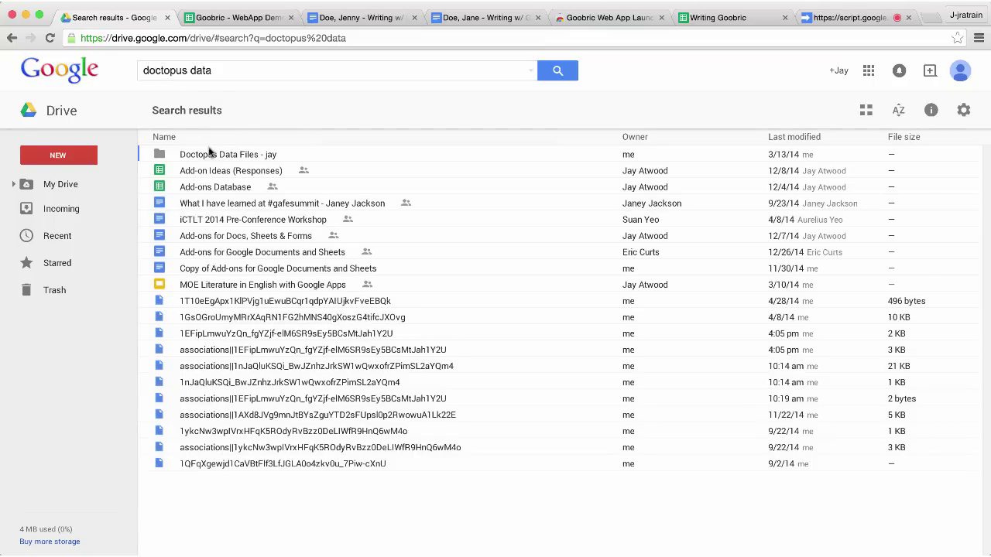
double_click(210, 157)
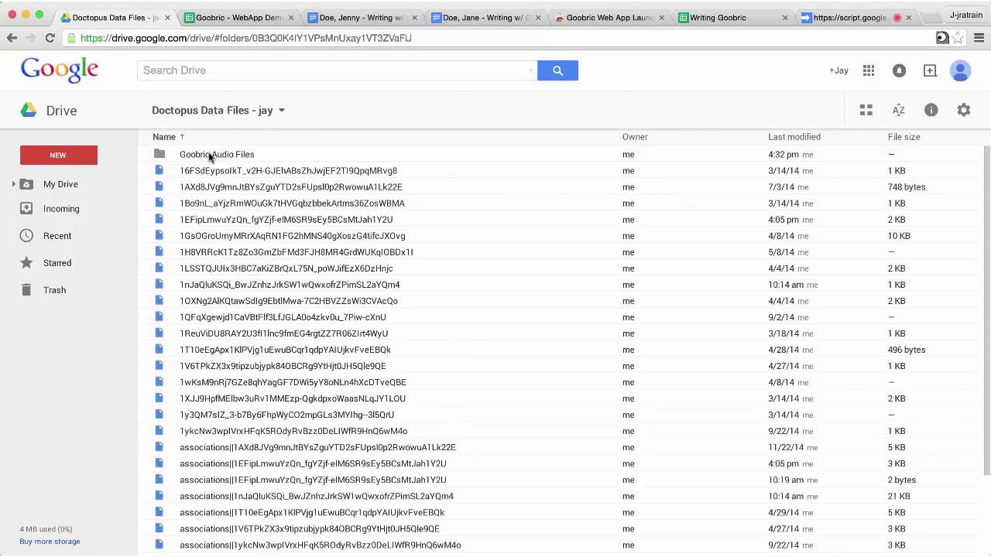
double_click(207, 157)
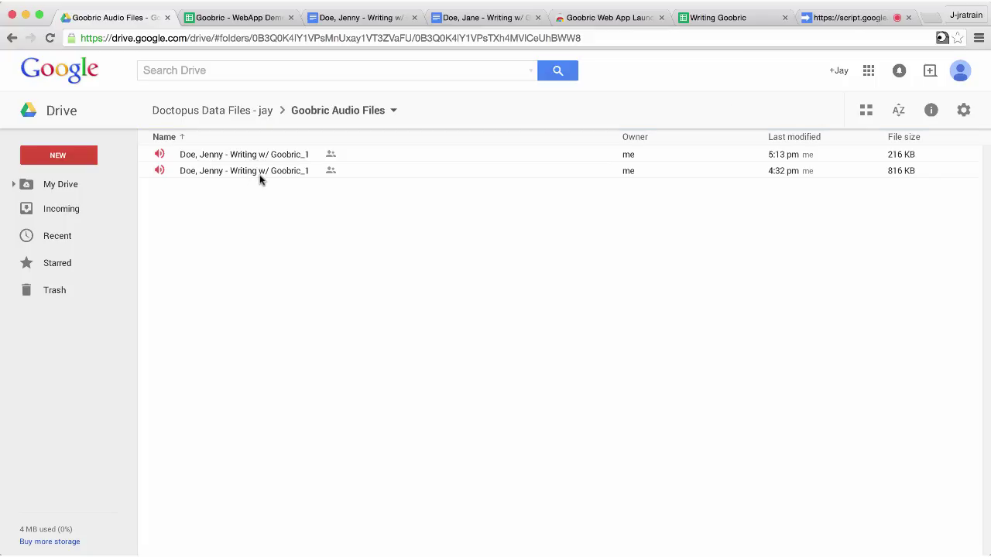
Go back up to Doctopus Data Files and reopen the Goobric Audio Files folder.
click(243, 111)
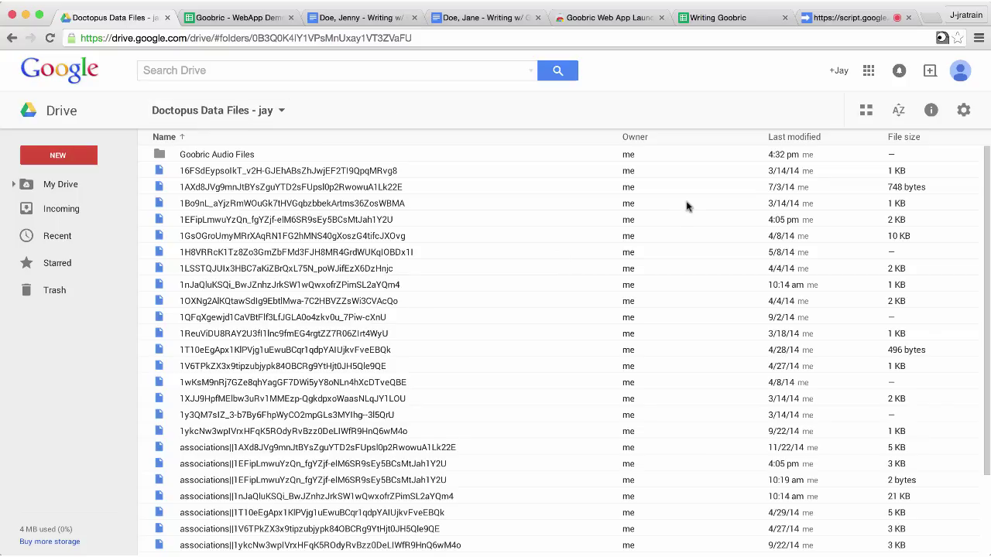
click(249, 155)
click(237, 155)
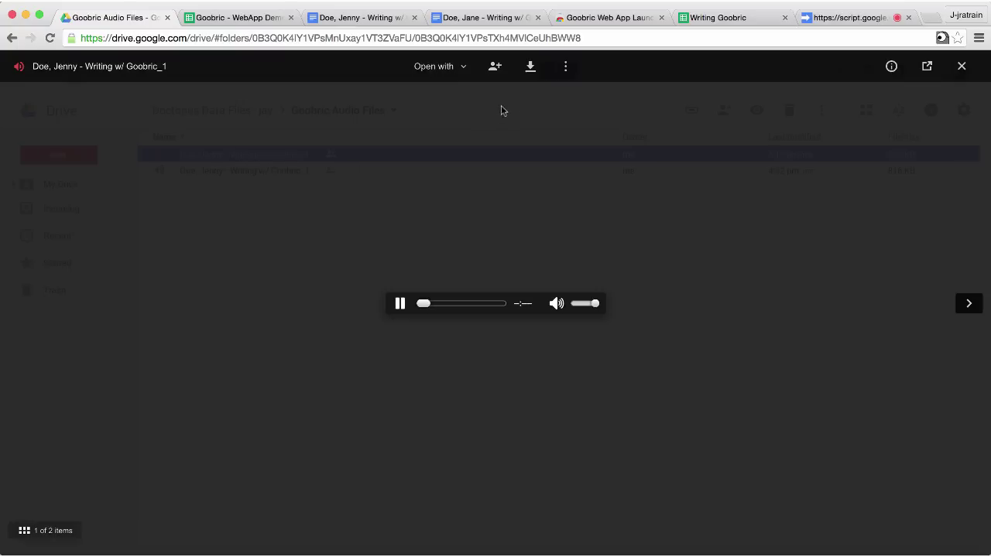
Check the audio file's advanced sharing settings to confirm student access, then switch browser windows.
click(496, 68)
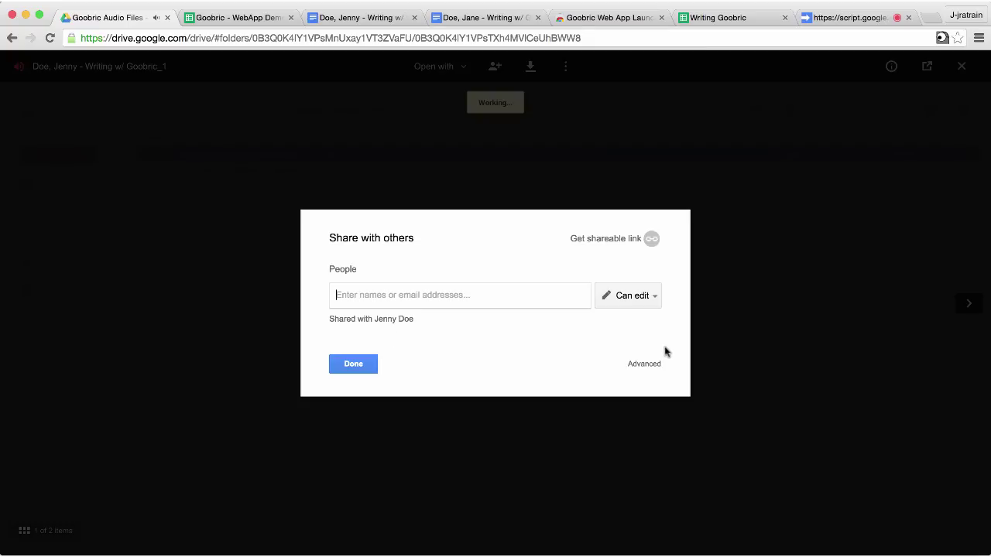
click(644, 364)
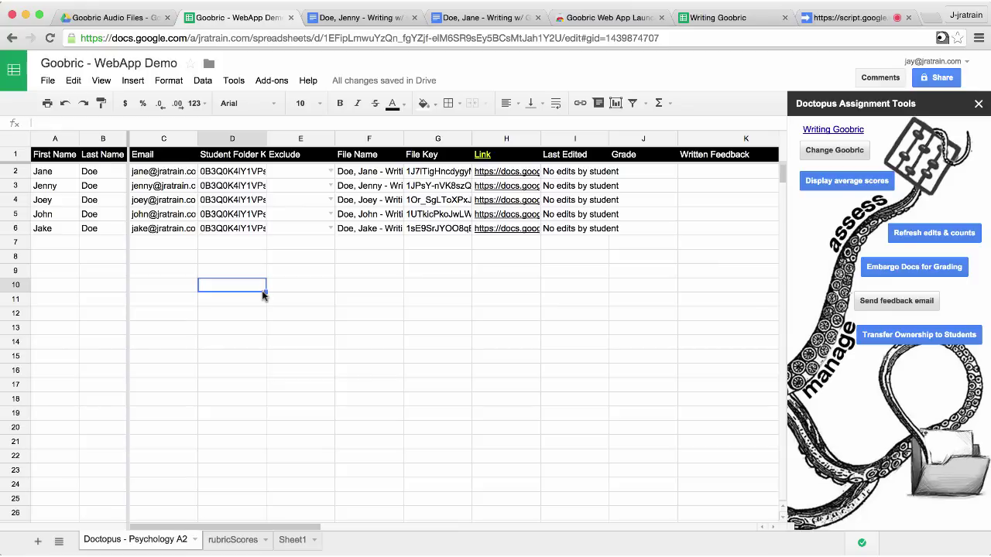
key(super+grave)
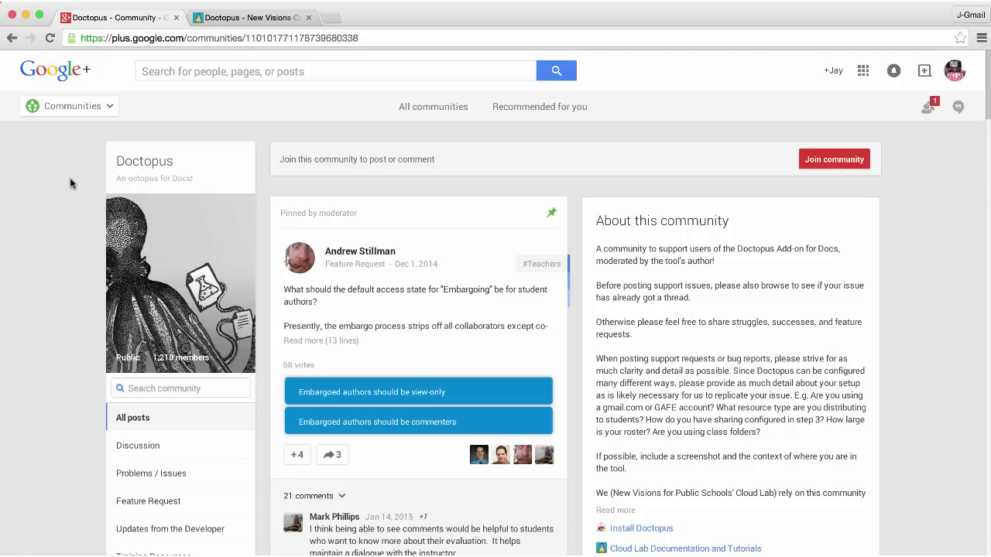
Switch to the Doctopus - New Visions tab and scroll through the Cloud Lab Doctopus add-on page.
click(247, 19)
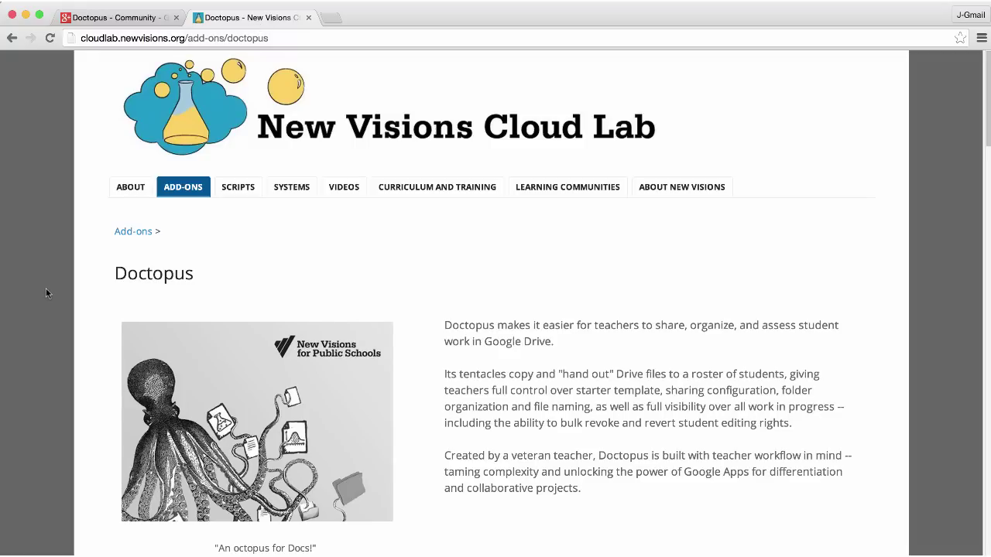
scroll(46, 290, down, 10)
scroll(45, 292, down, 10)
scroll(46, 293, up, 10)
scroll(45, 293, up, 10)
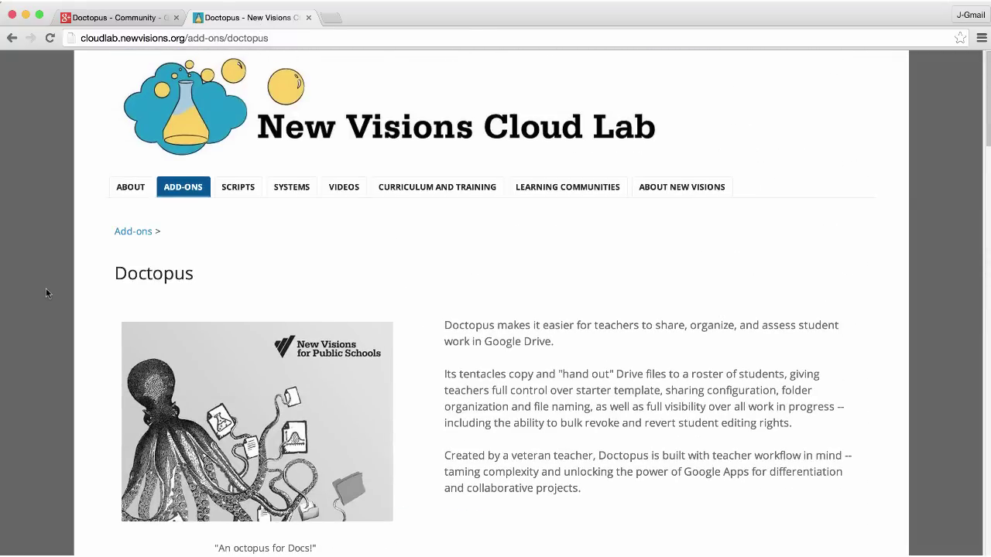